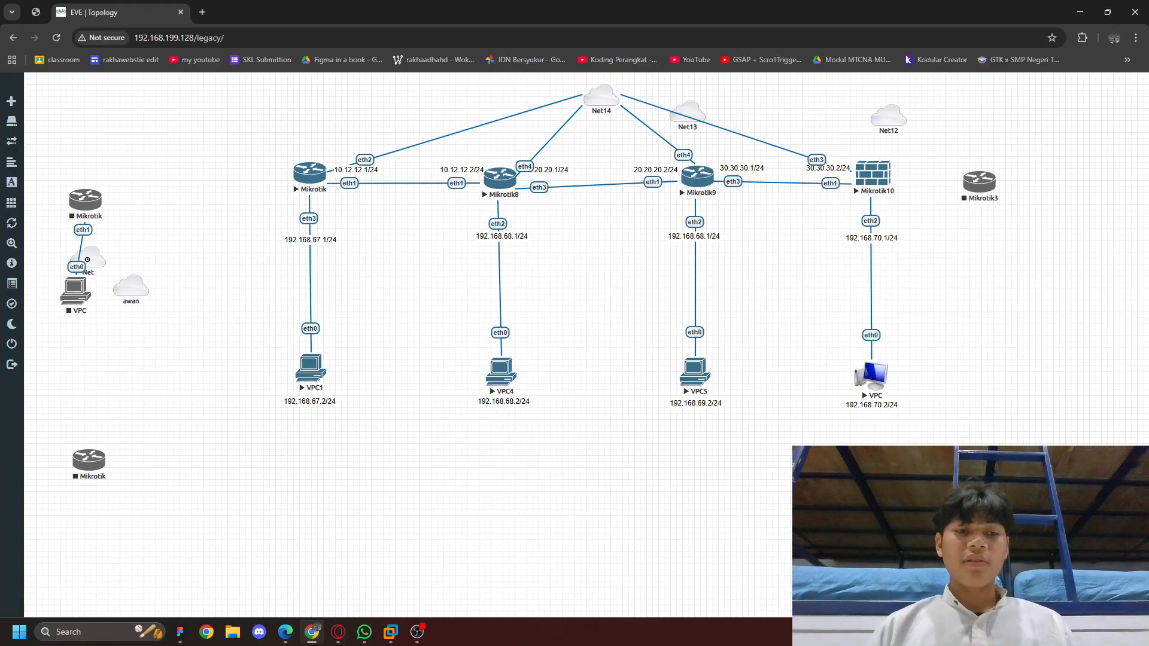
# Move the stopped Mikrotik router and its connected VPC away from the Net and awan clouds, closer to the running topology
pyautogui.moveTo(88, 196); pyautogui.dragTo(214, 209)
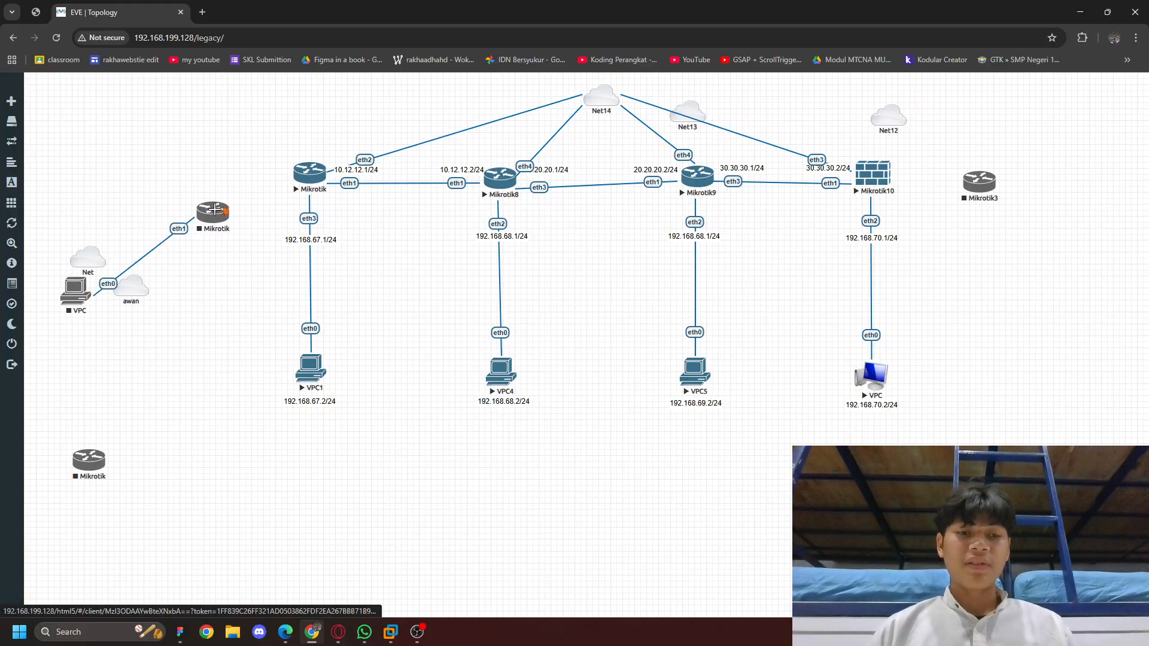
pyautogui.moveTo(93, 294); pyautogui.dragTo(210, 311)
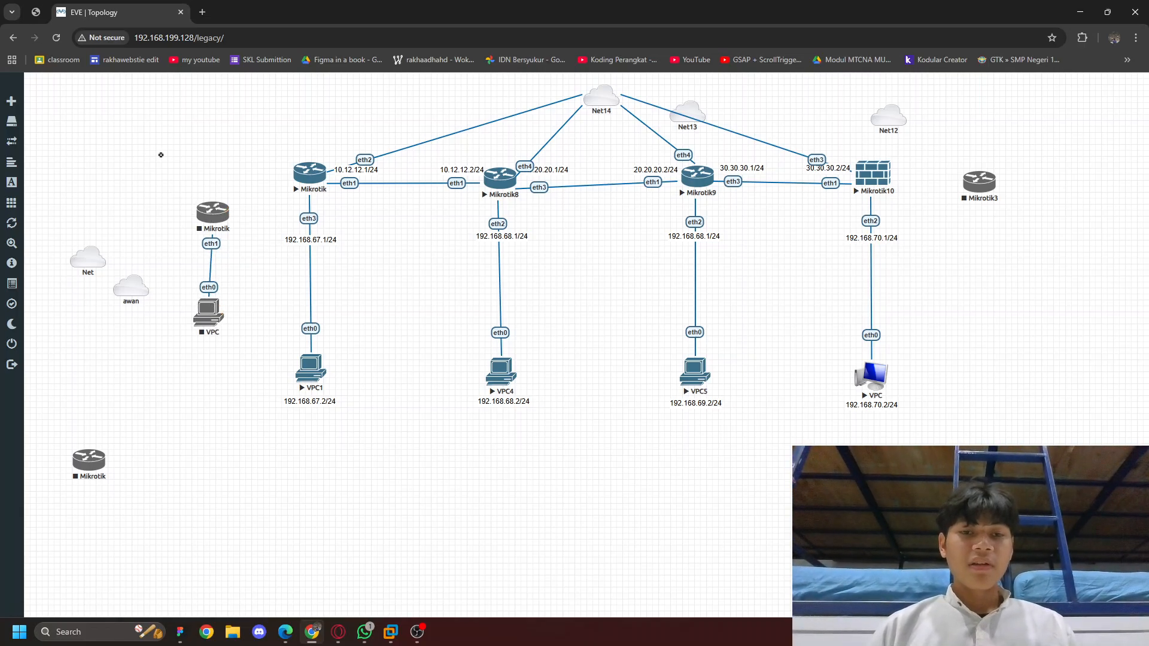
# Begin adding a new node based on the MikroTik RouterOS template
pyautogui.moveTo(16, 99)
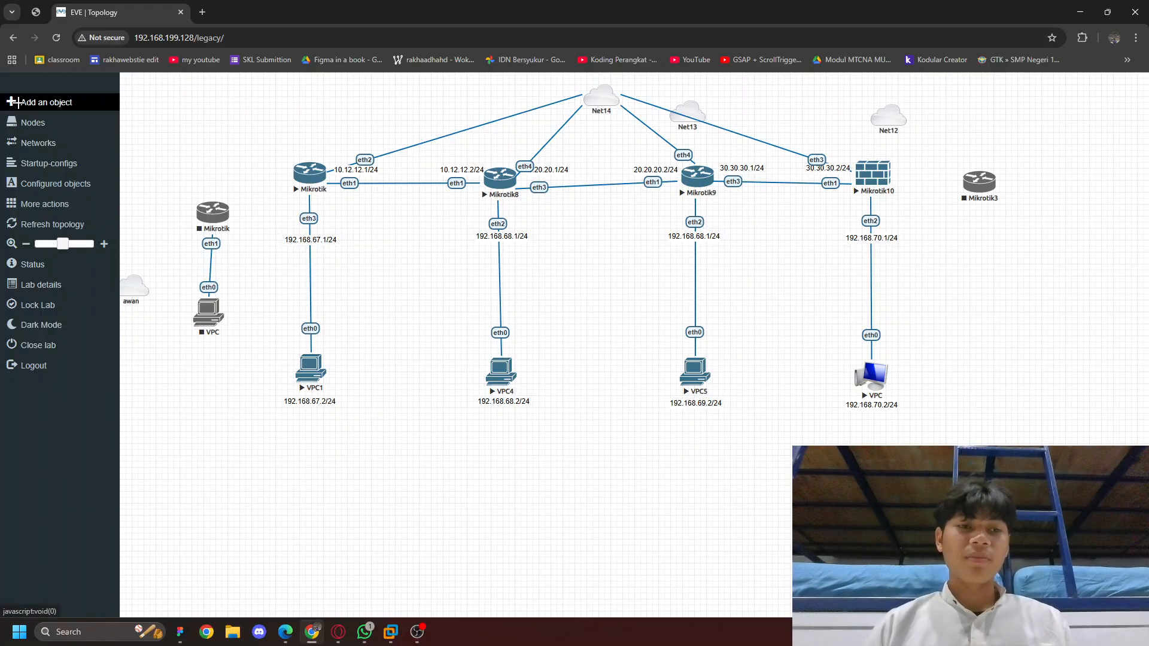
pyautogui.click(13, 105)
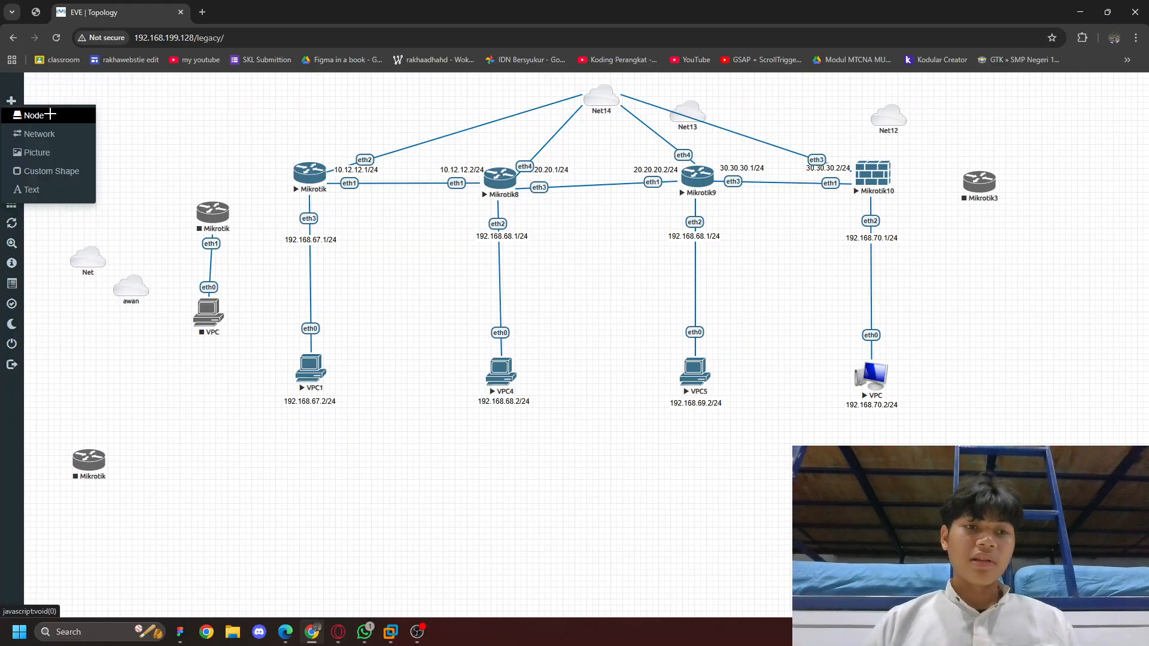
pyautogui.click(50, 114)
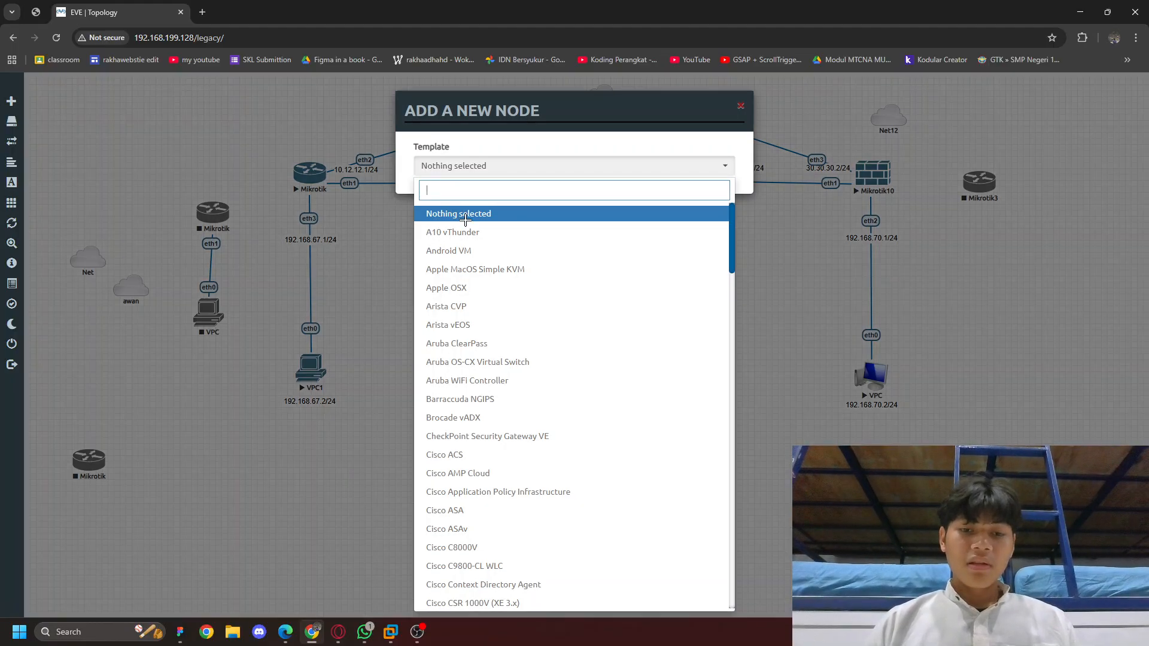
pyautogui.write('mik')
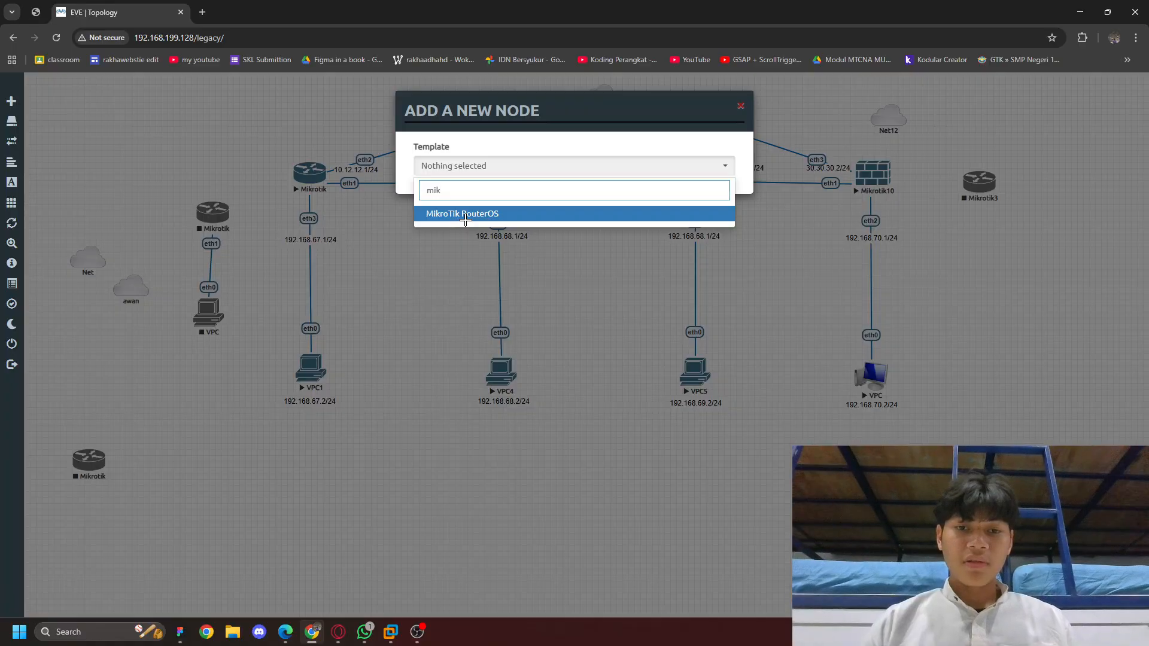
pyautogui.click(459, 212)
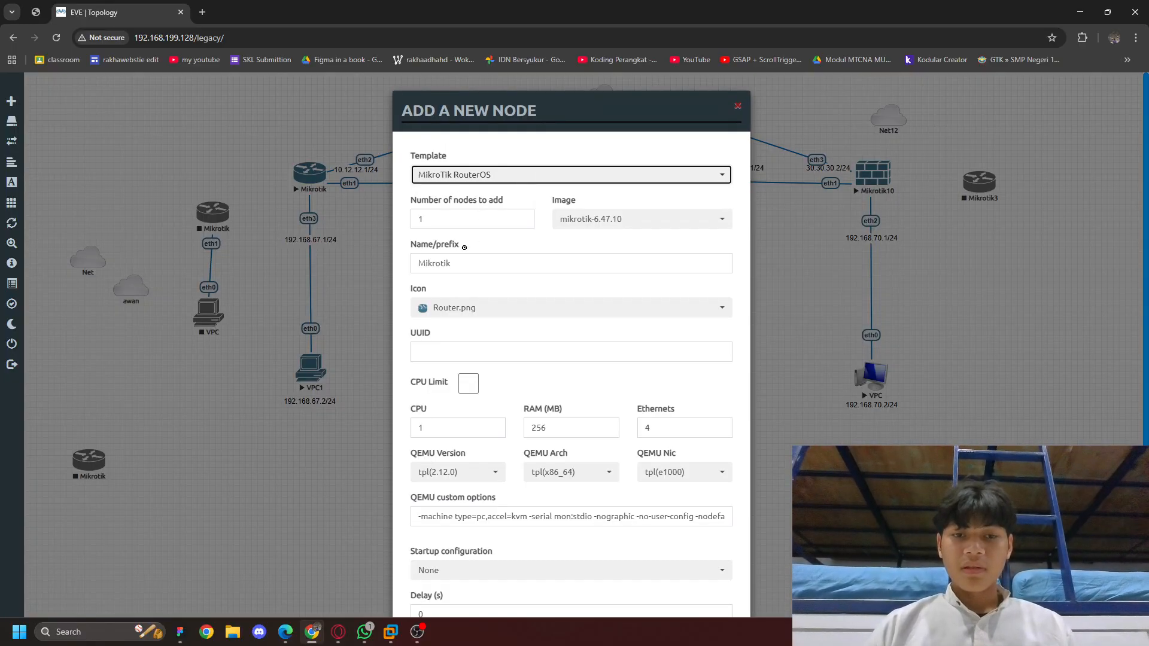
# Clear the new node's QEMU custom options, save it, and place the router in the empty area below VPC1 and VPC4
pyautogui.scroll(-3, 464, 247)
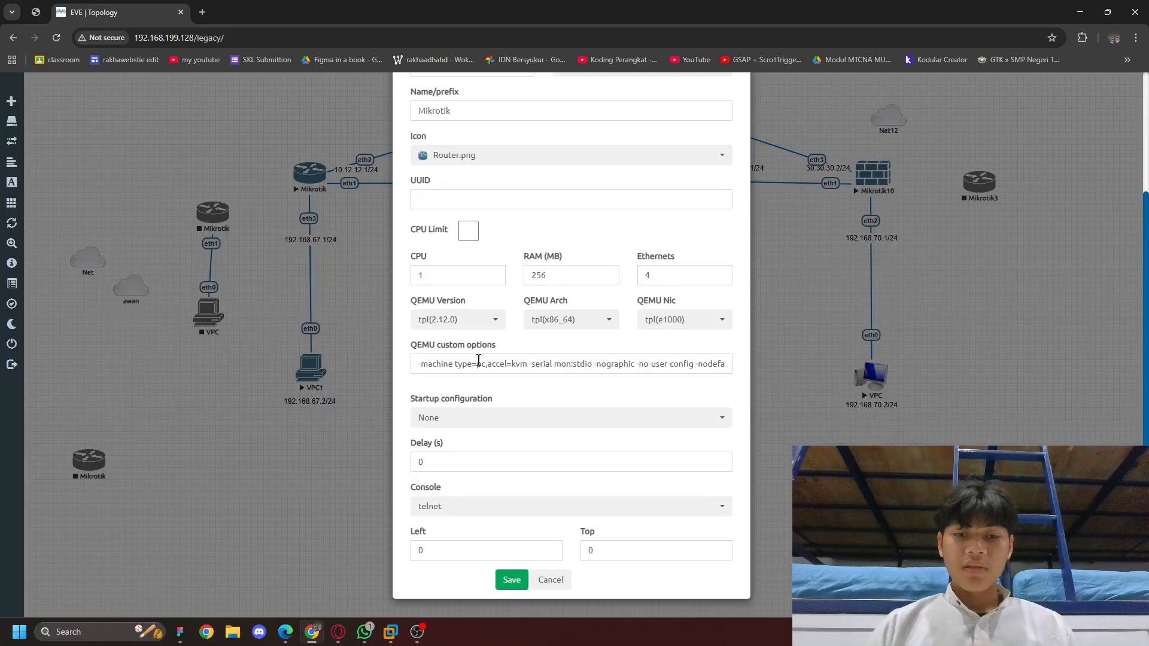
pyautogui.click(478, 363)
pyautogui.hotkey('ctrl', 'a')
pyautogui.press('BackSpace')
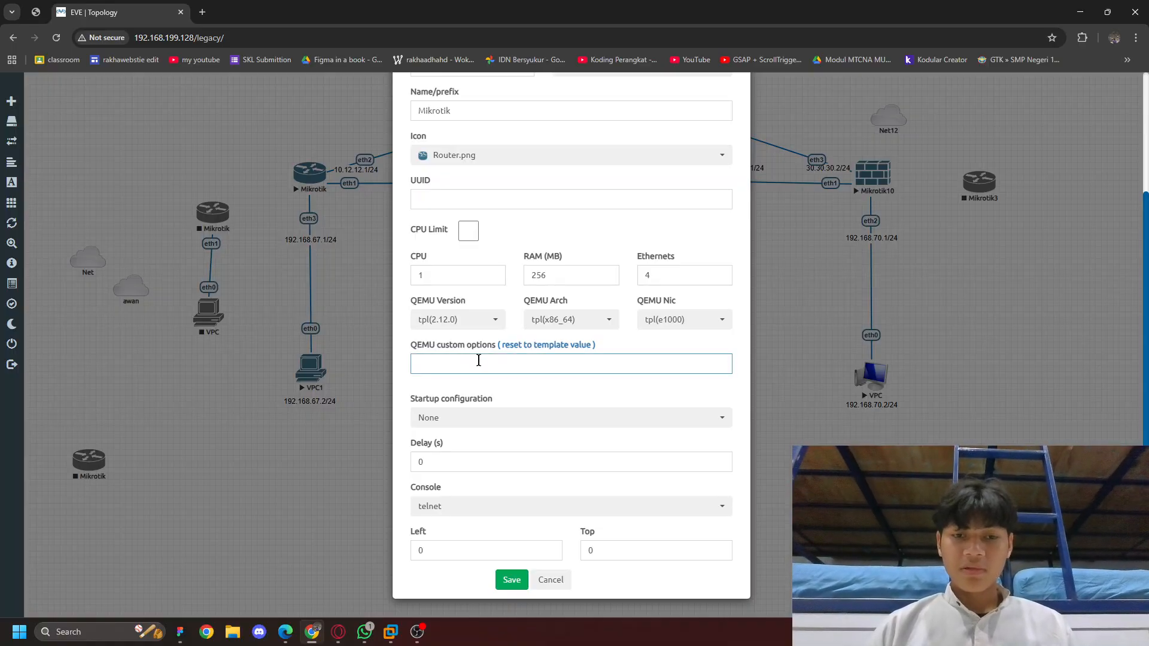
pyautogui.scroll(3, 472, 294)
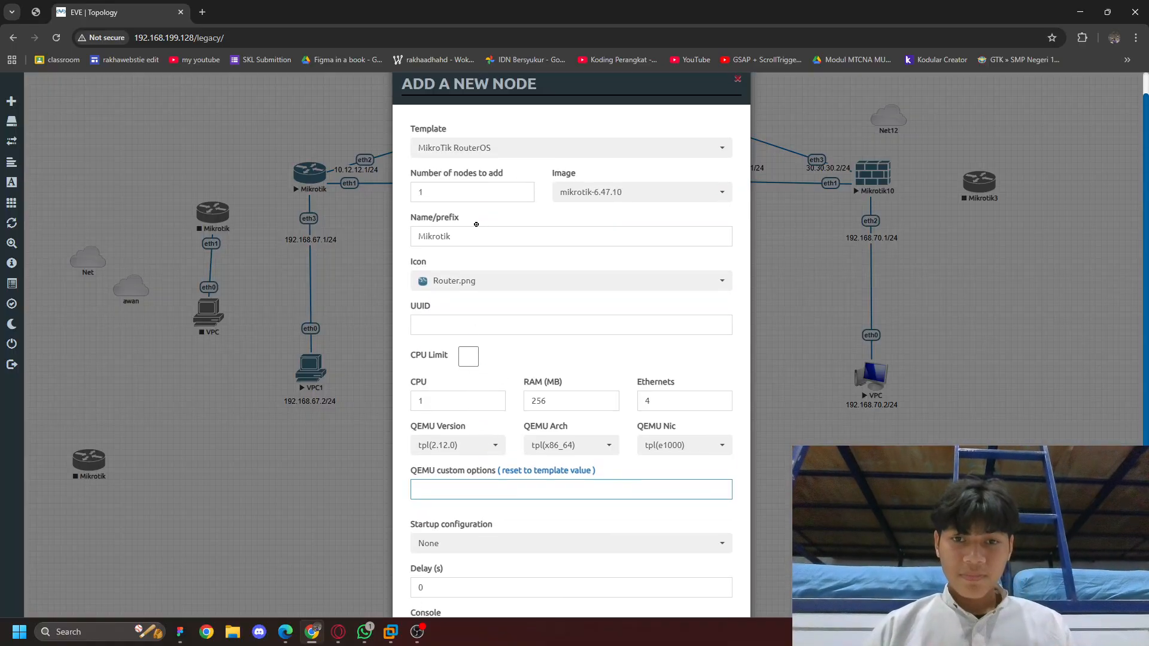
pyautogui.scroll(-3, 504, 537)
pyautogui.click(512, 580)
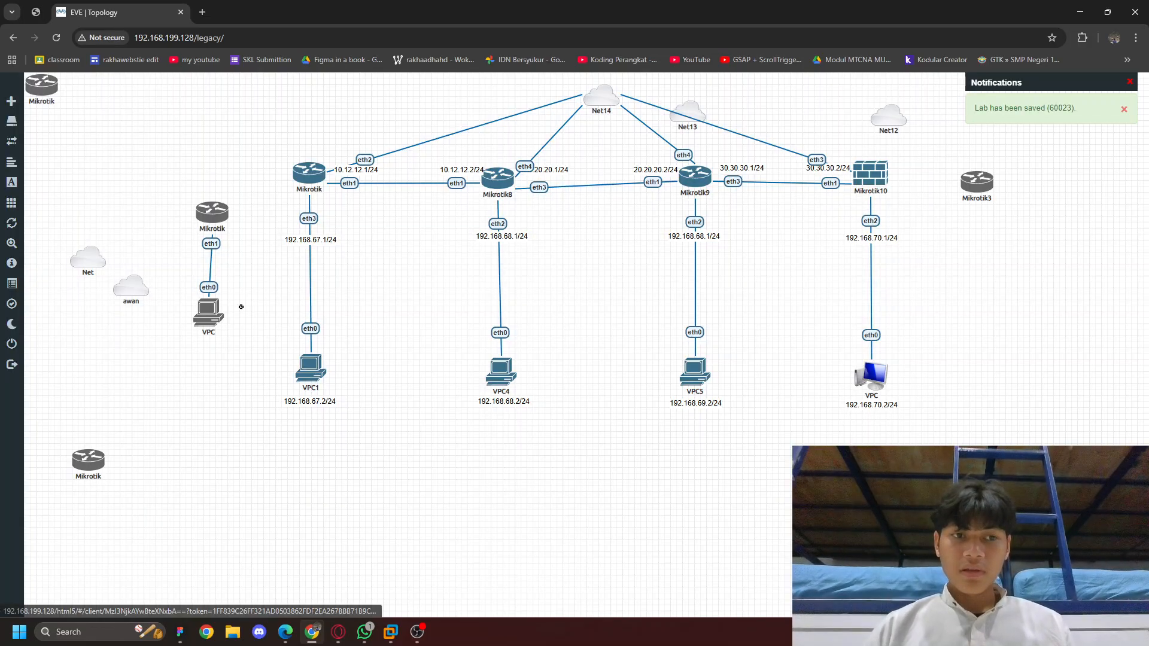
pyautogui.moveTo(46, 82); pyautogui.dragTo(394, 534)
# Add a Virtual PC (VPCS) node with default settings and place it beside the new Mikrotik router
pyautogui.click(14, 101)
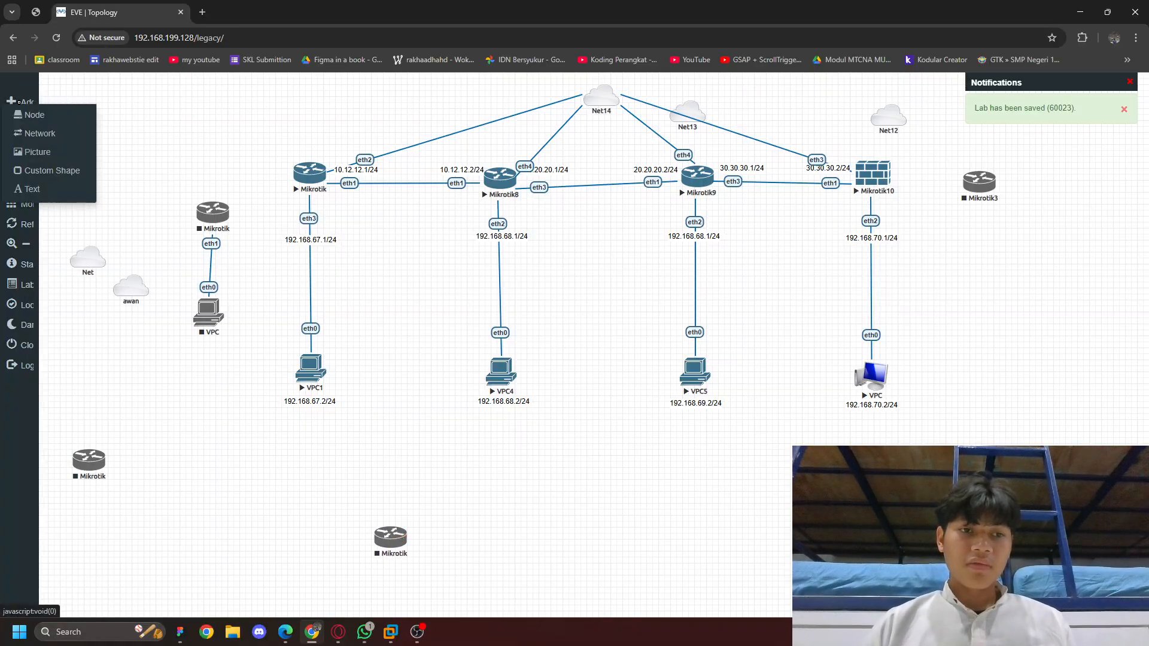
pyautogui.click(64, 118)
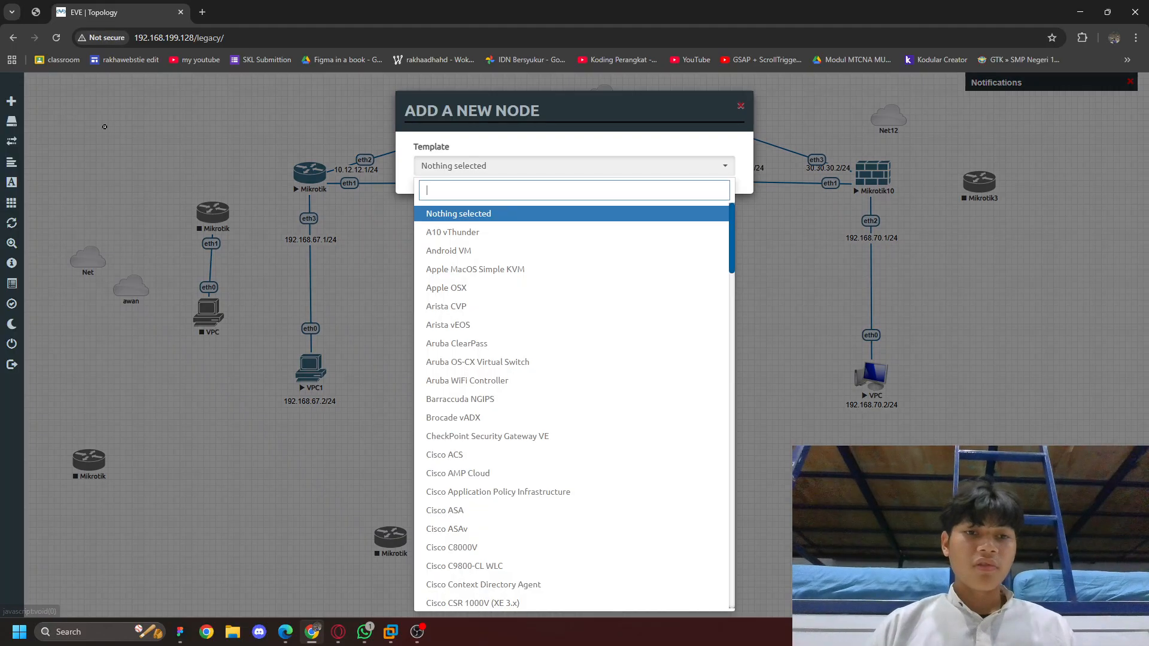
pyautogui.write('vpc')
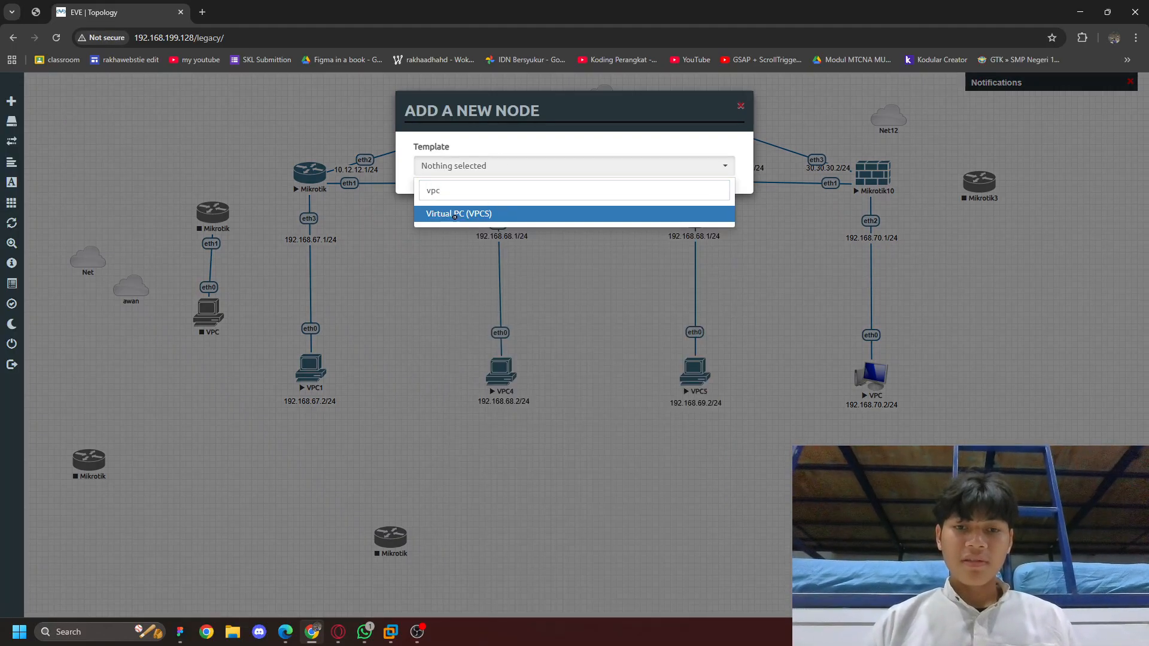
pyautogui.click(455, 214)
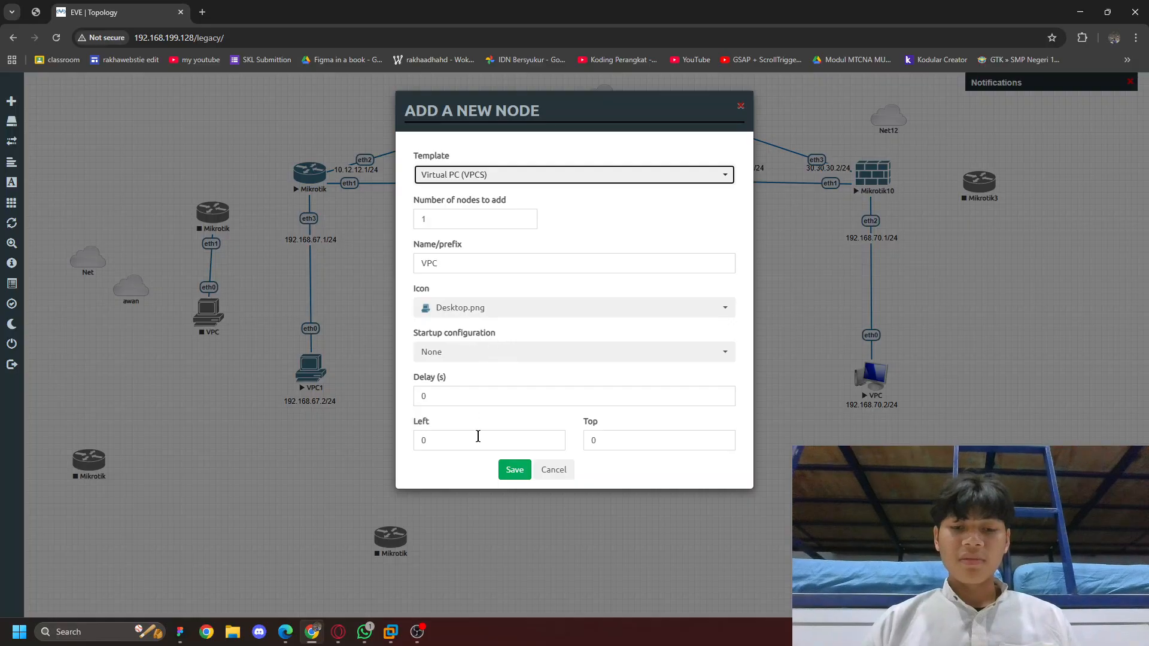
pyautogui.click(514, 470)
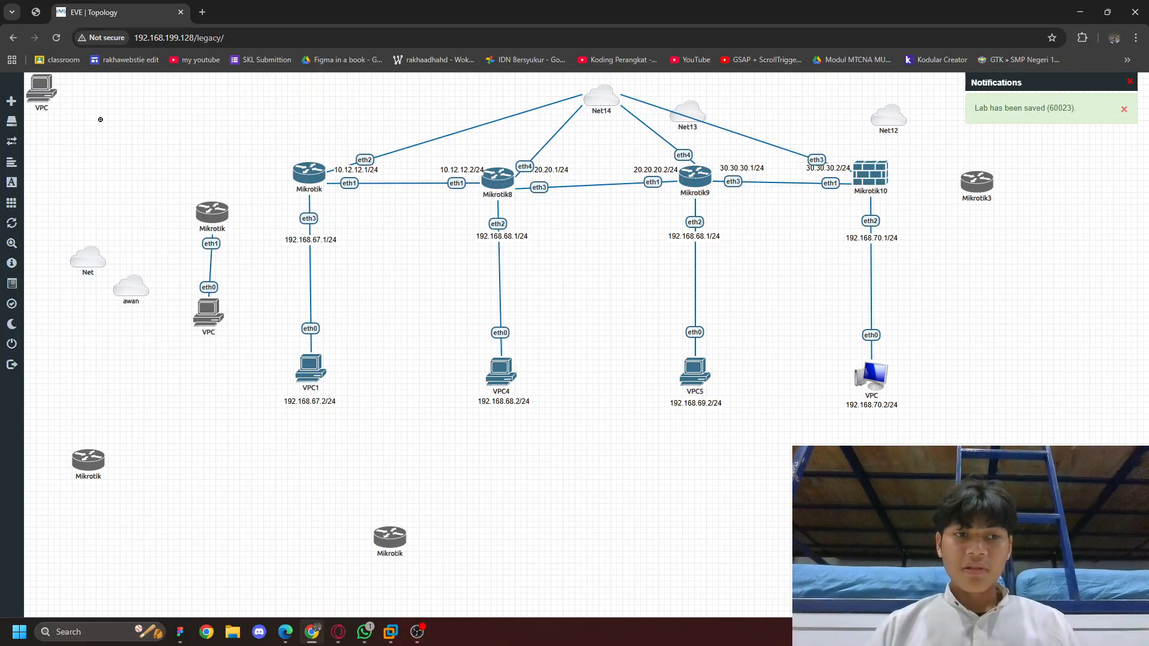
pyautogui.moveTo(491, 548); pyautogui.dragTo(492, 539)
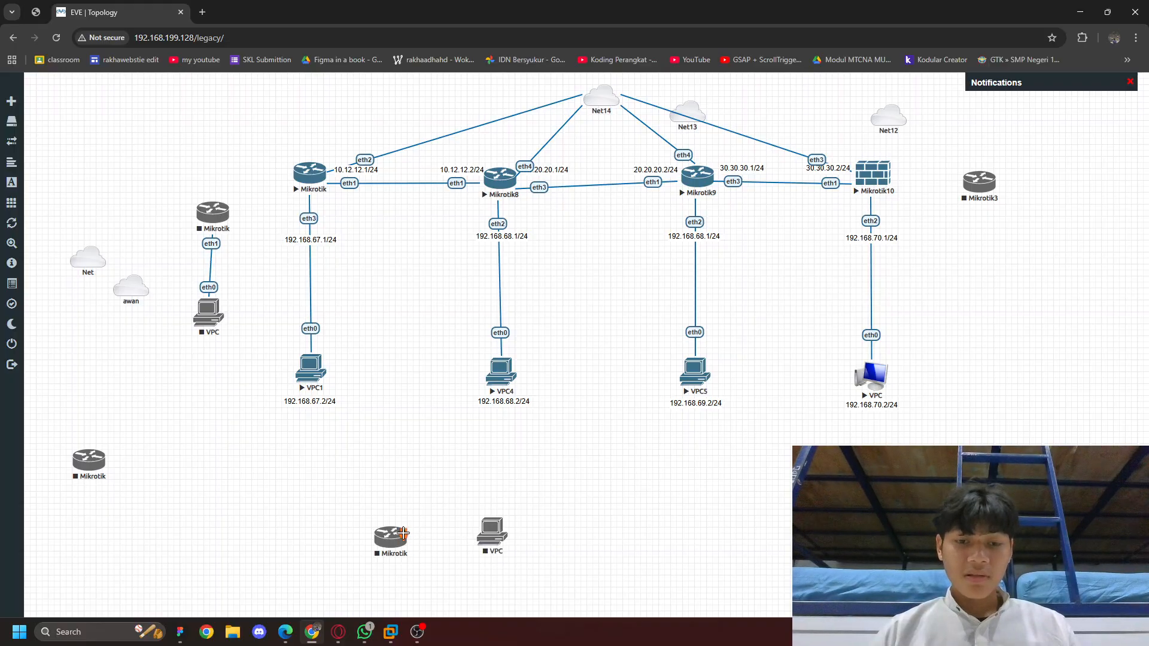
# Connect the new Mikrotik router's eth1 interface to the new VPC's eth0 interface
pyautogui.moveTo(403, 533); pyautogui.dragTo(494, 534)
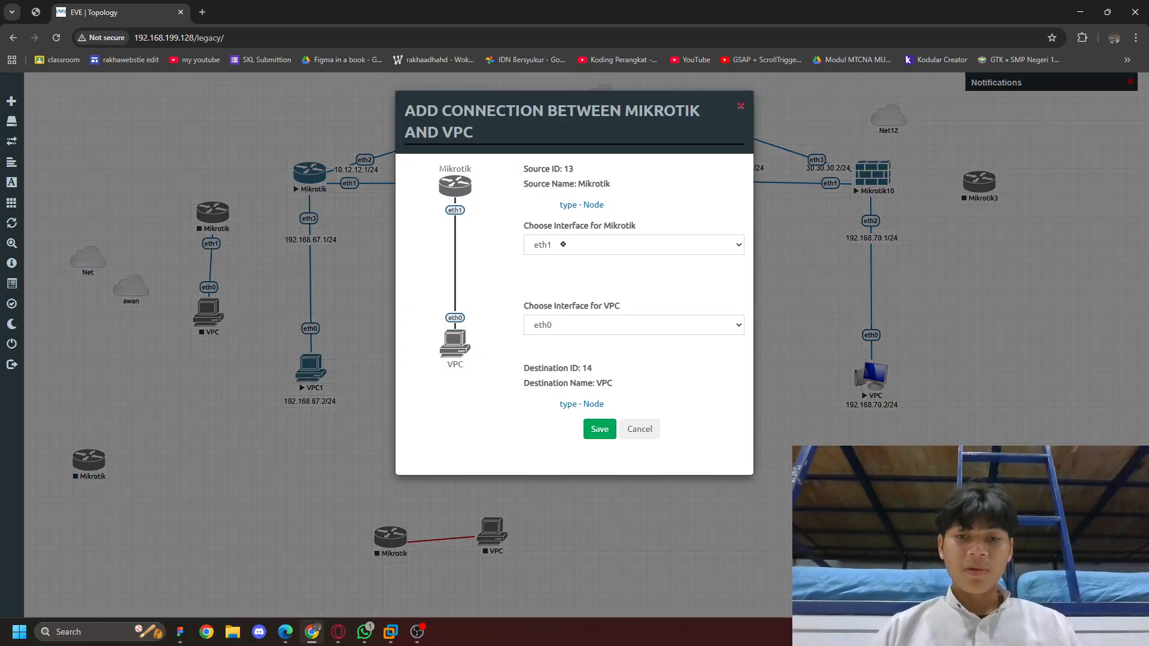
pyautogui.click(563, 244)
pyautogui.click(563, 244)
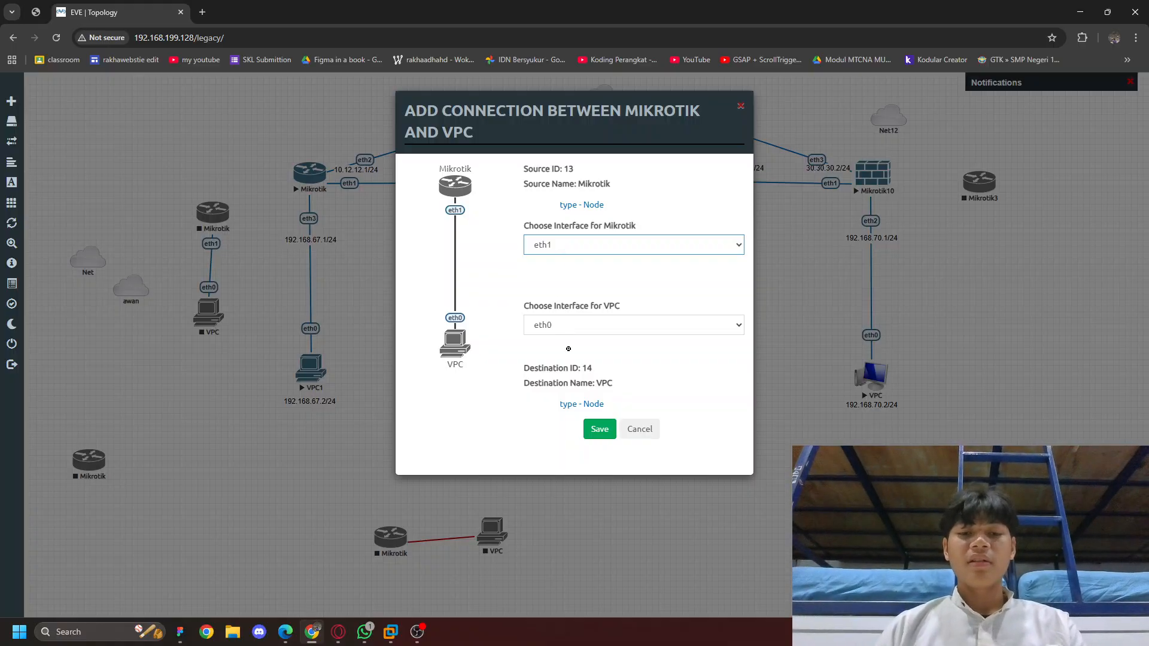
pyautogui.click(600, 429)
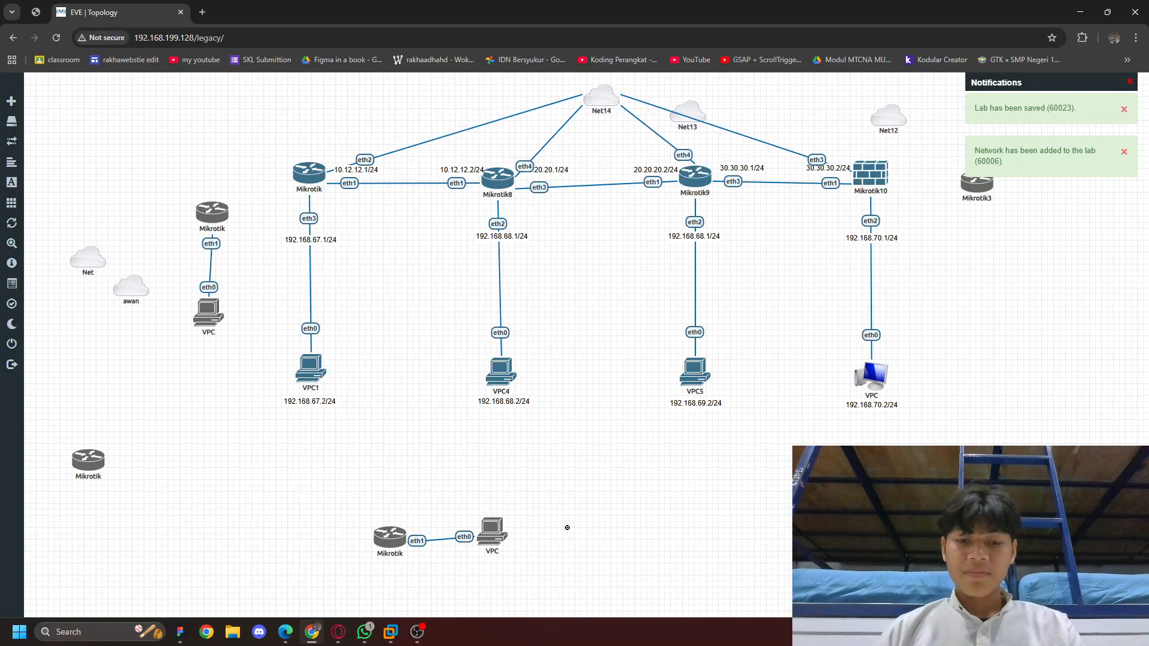
# Select the new Mikrotik router and VPC together, start both nodes, and clear the selection
pyautogui.moveTo(568, 528); pyautogui.dragTo(516, 553)
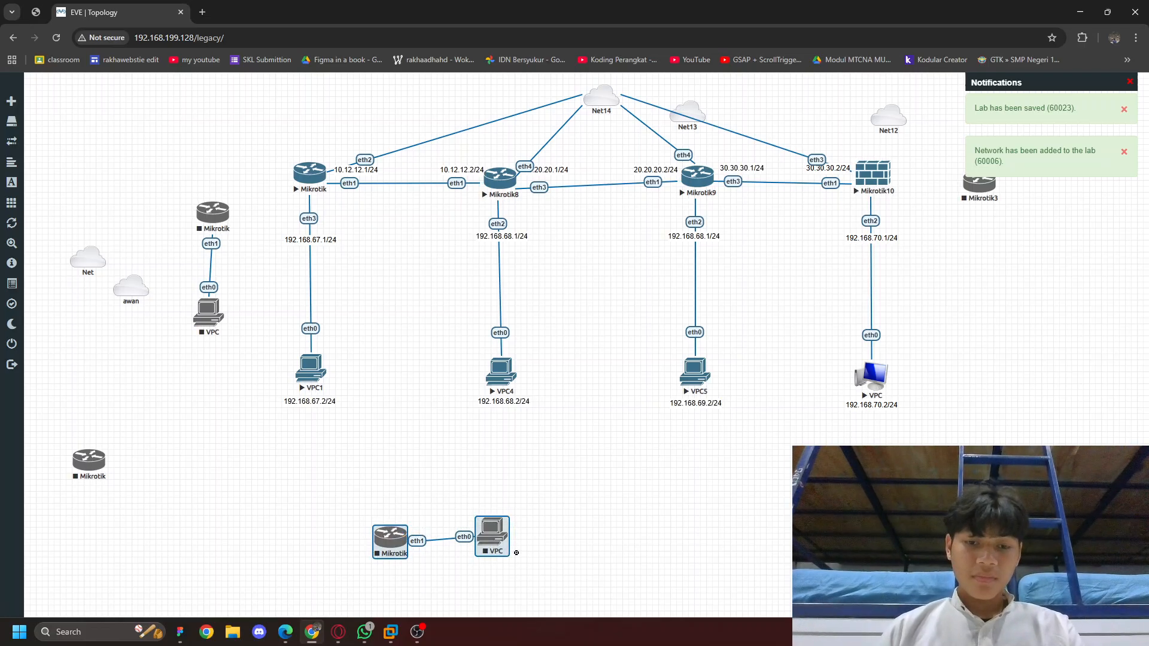
pyautogui.rightClick(488, 527)
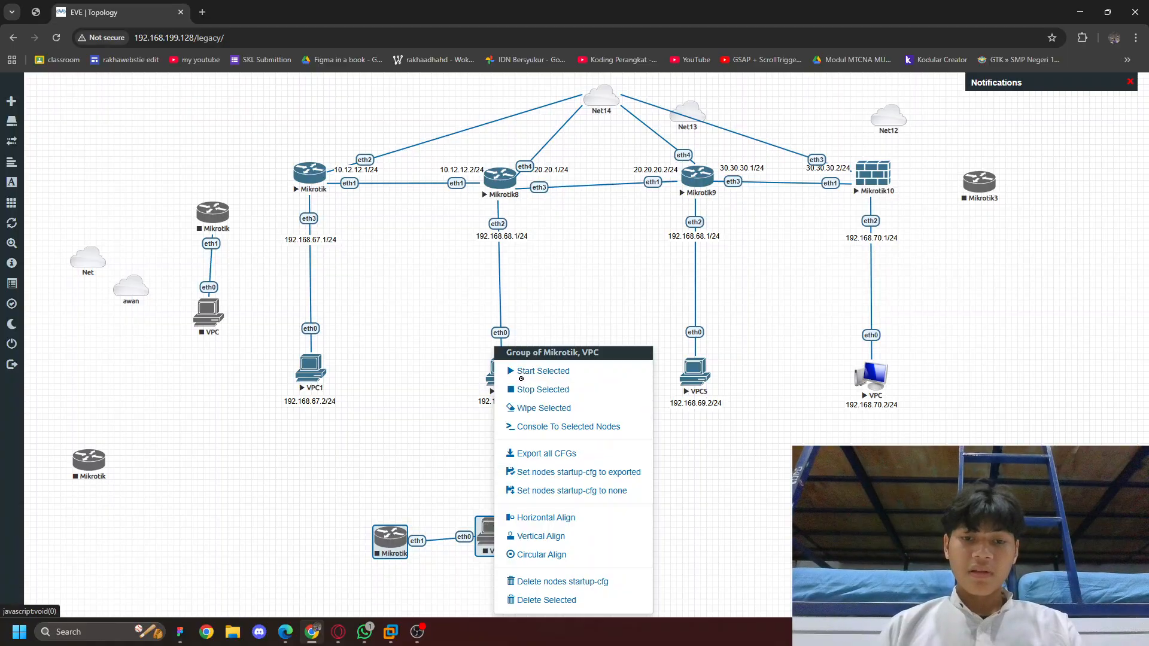
pyautogui.click(522, 372)
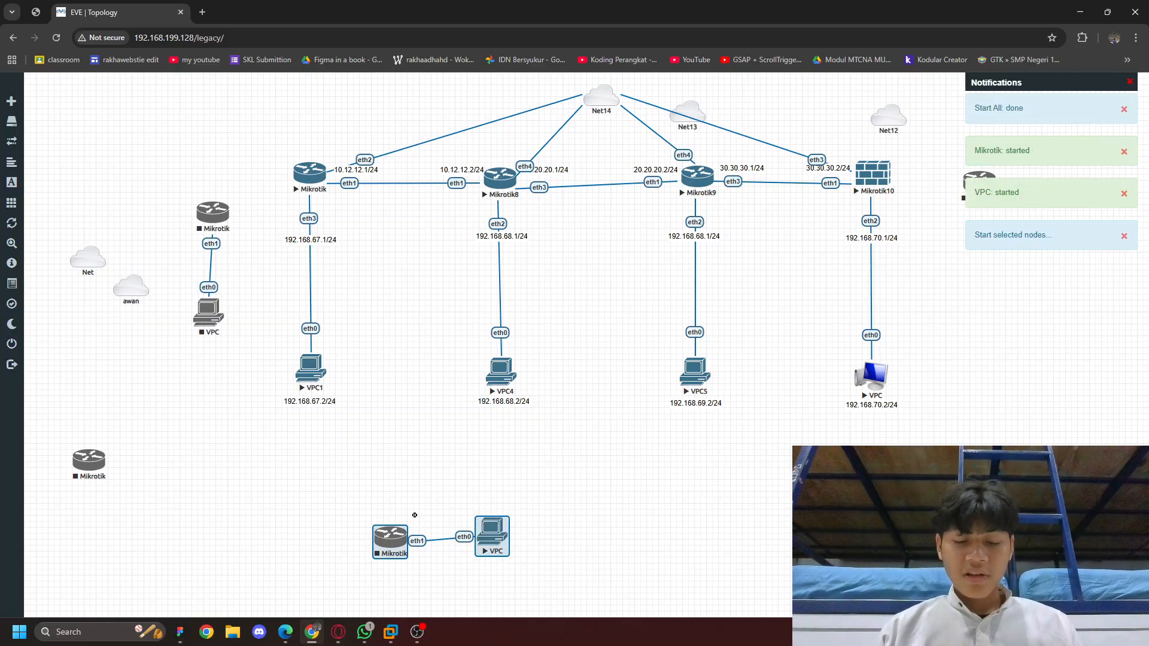
pyautogui.click(382, 512)
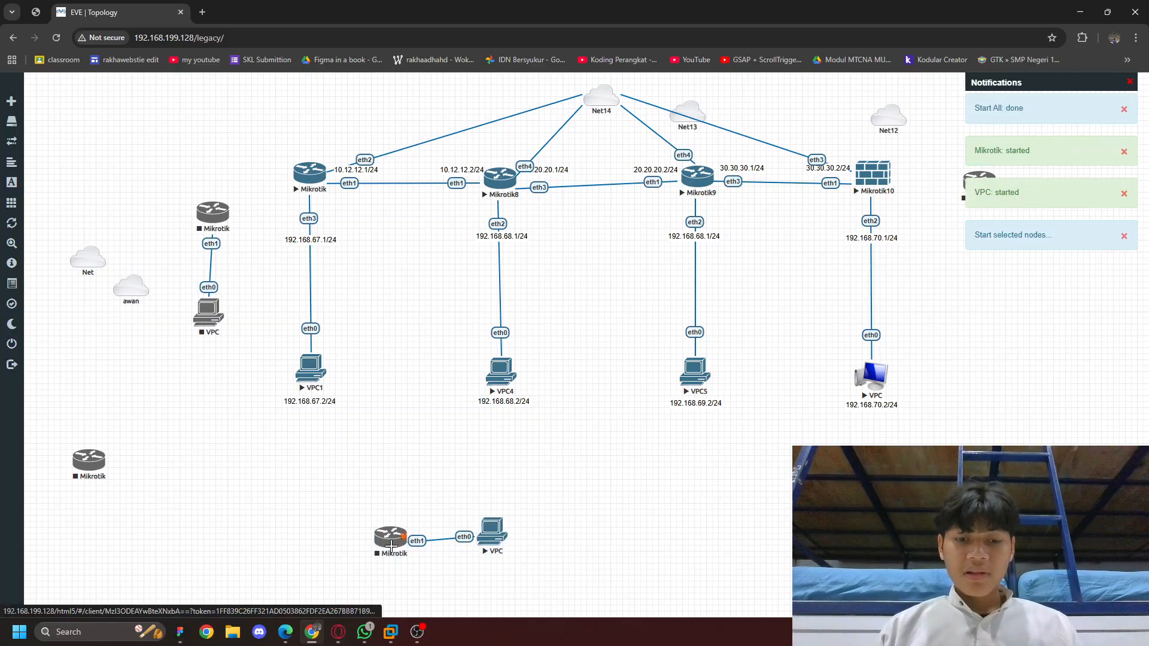
# Edit the new Mikrotik node to empty its QEMU custom options and save the change
pyautogui.rightClick(392, 542)
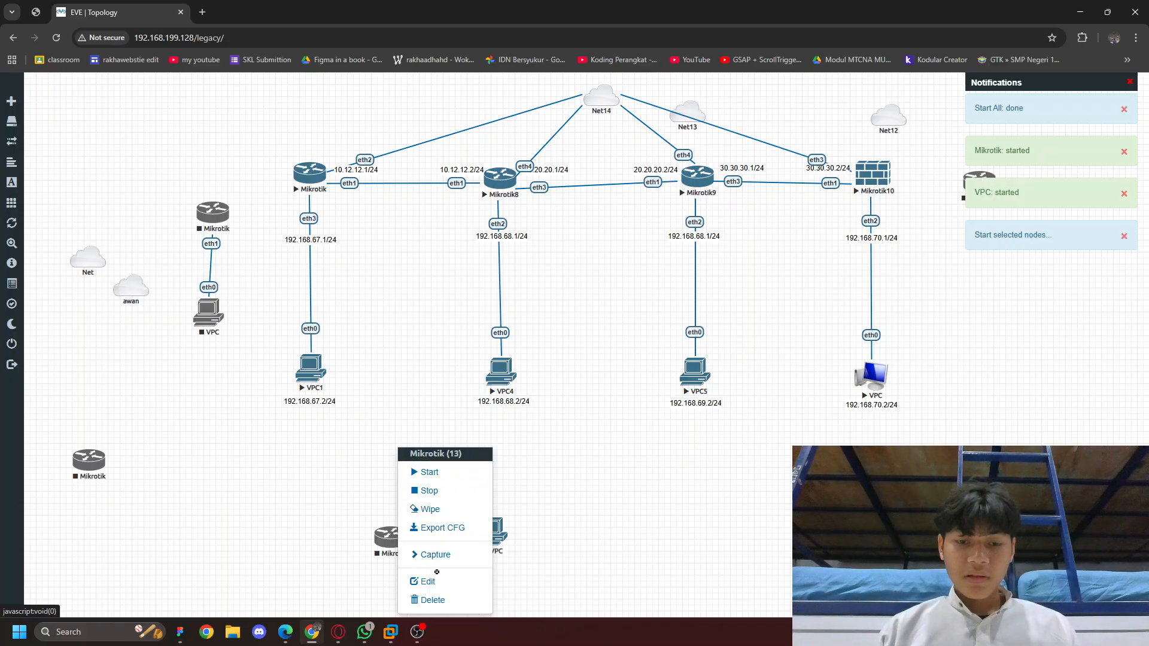
pyautogui.click(440, 578)
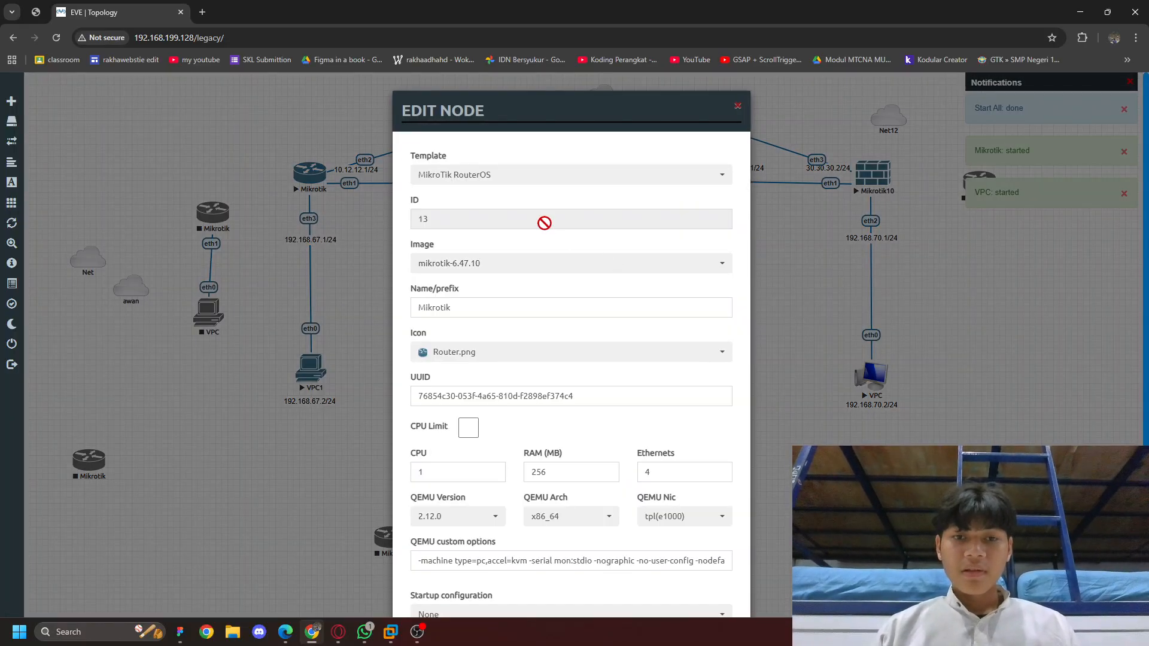
pyautogui.scroll(-3, 494, 459)
pyautogui.click(458, 400)
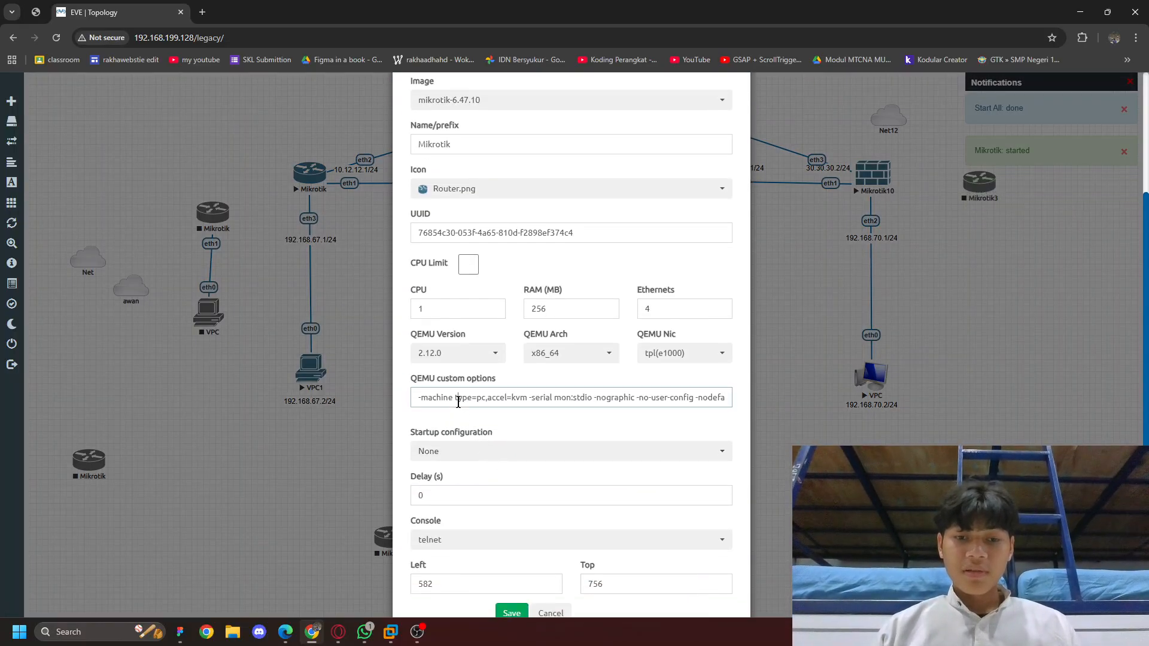
pyautogui.hotkey('ctrl', 'a')
pyautogui.press('BackSpace')
pyautogui.scroll(-1, 458, 401)
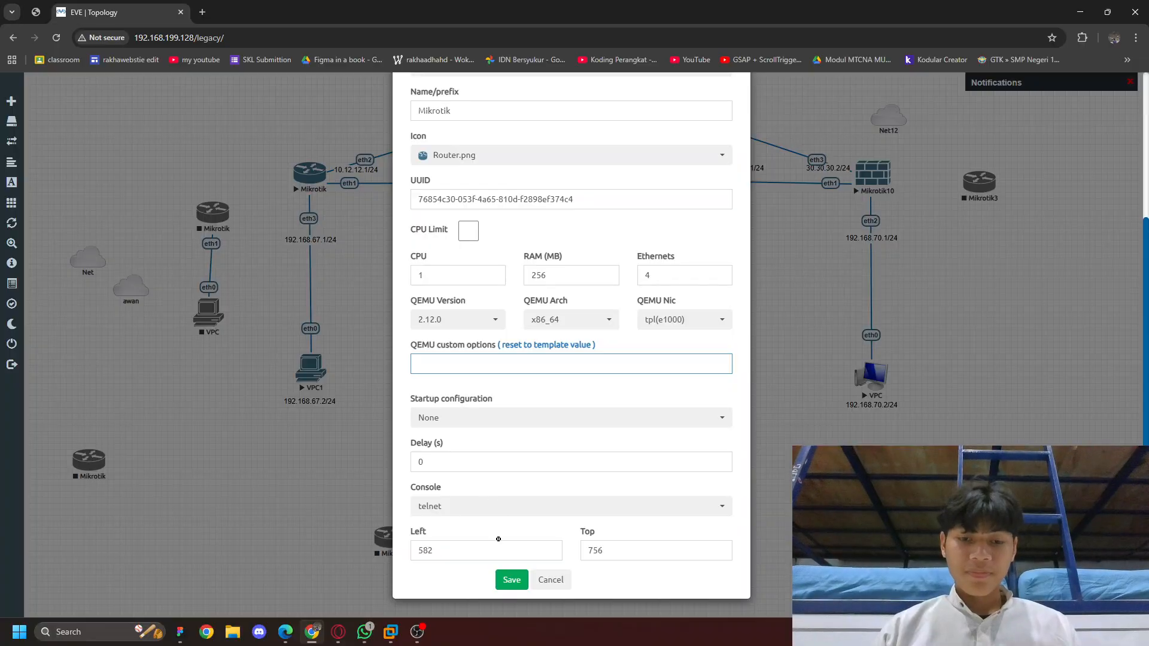
pyautogui.click(512, 581)
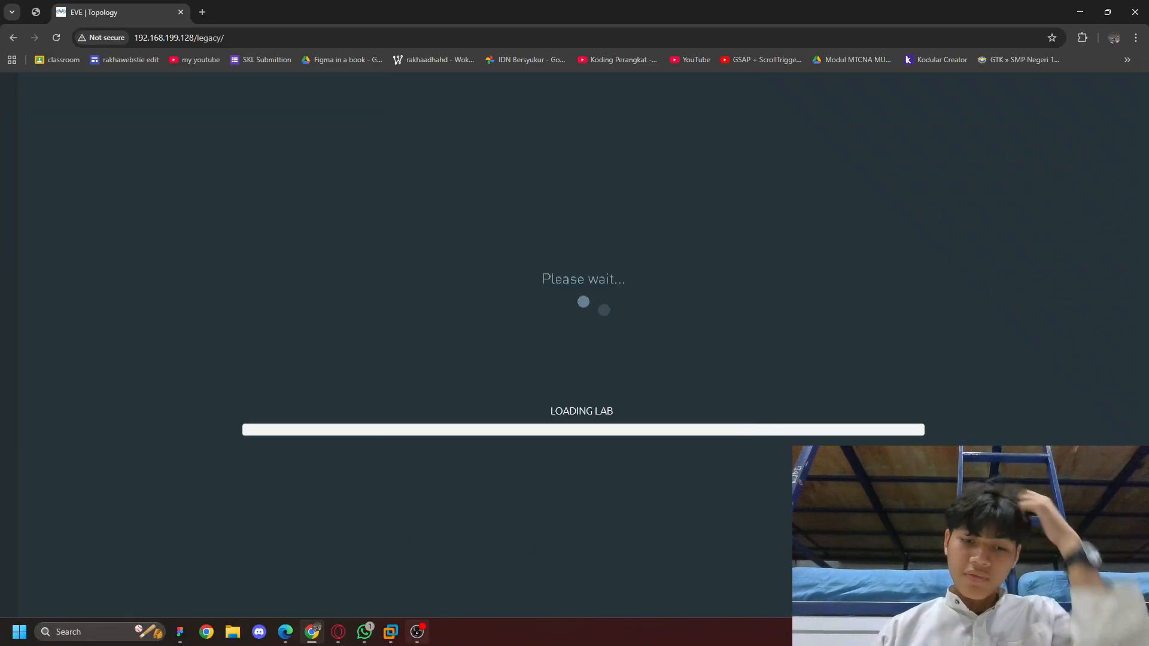
pyautogui.moveTo(417, 632)
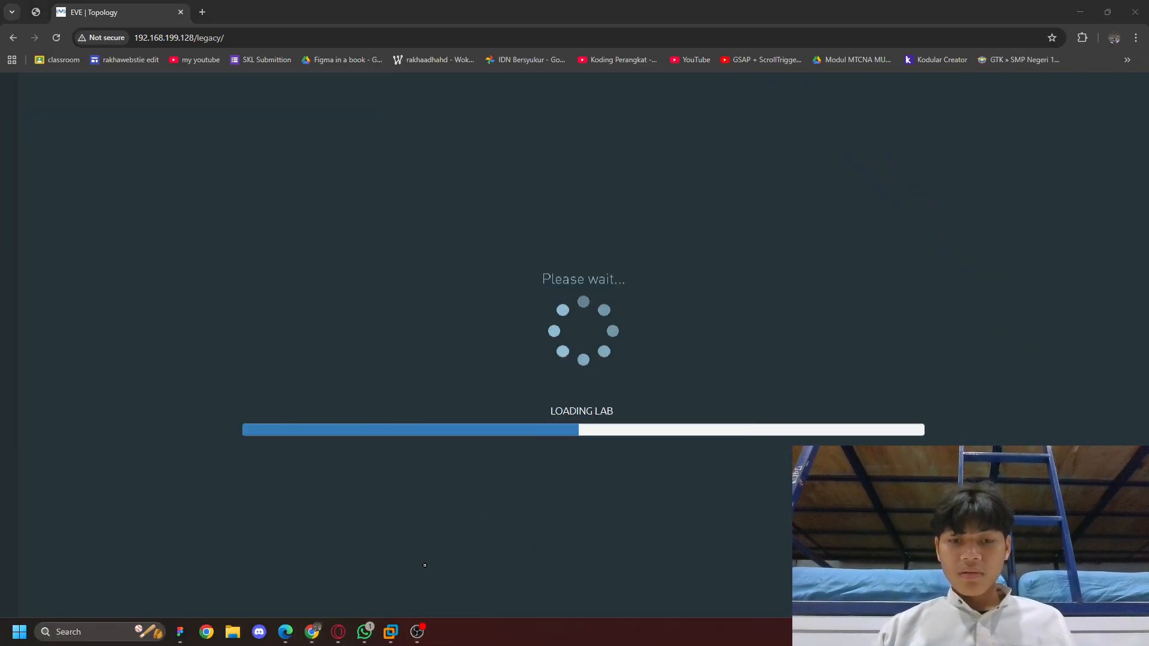
pyautogui.hotkey('alt', 'Tab')
pyautogui.hotkey('alt', 'Tab')
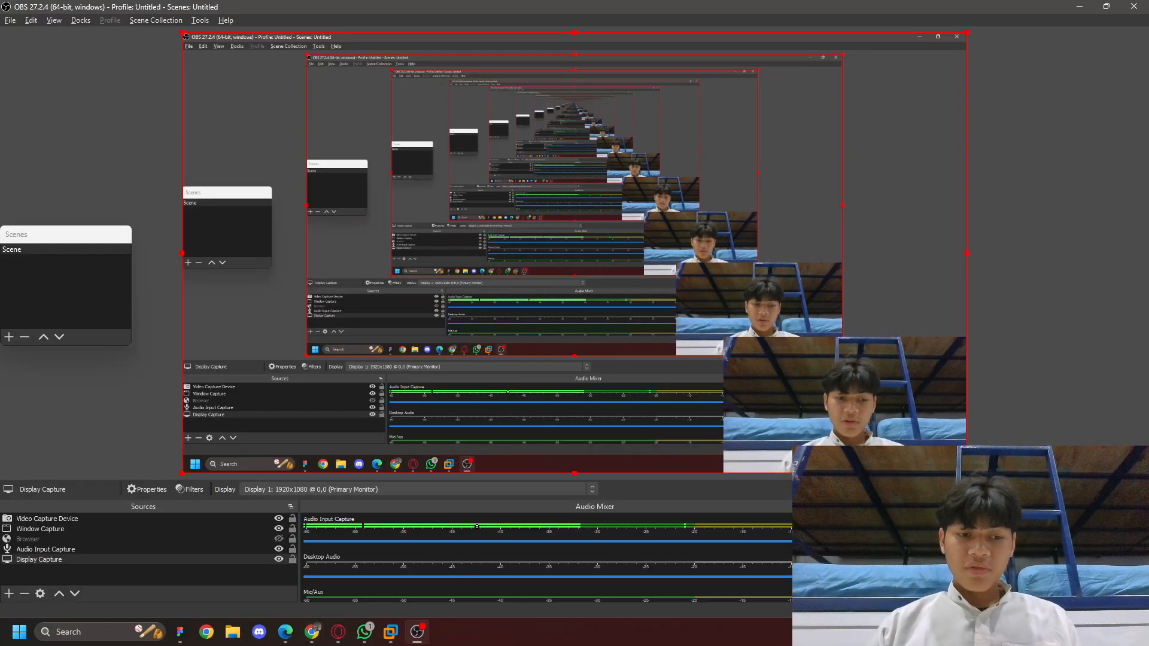
pyautogui.hotkey('alt', 'Tab')
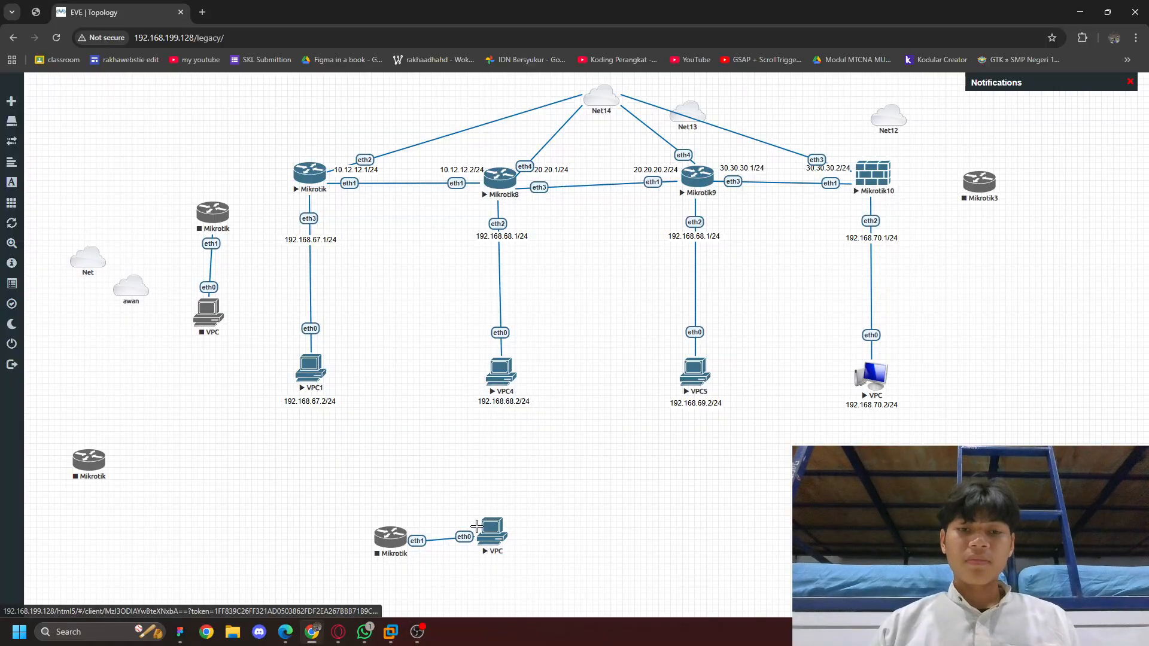
# Start the new Mikrotik router and move it slightly higher than its connected VPC
pyautogui.rightClick(389, 537)
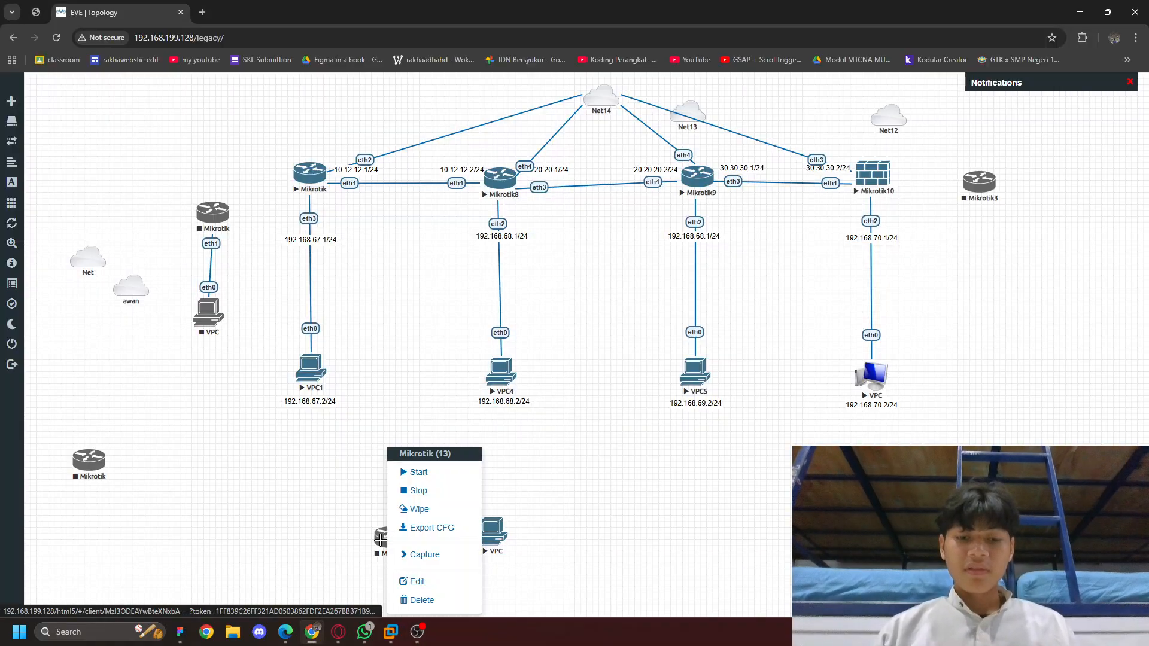
pyautogui.click(427, 471)
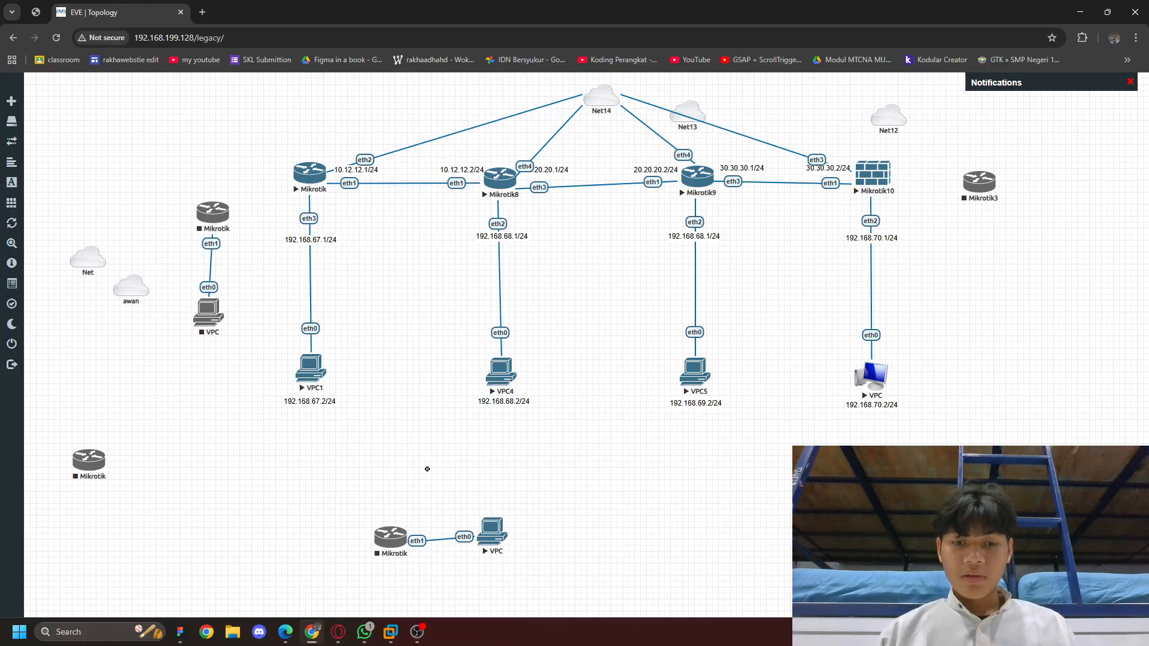
pyautogui.moveTo(389, 536); pyautogui.dragTo(381, 500)
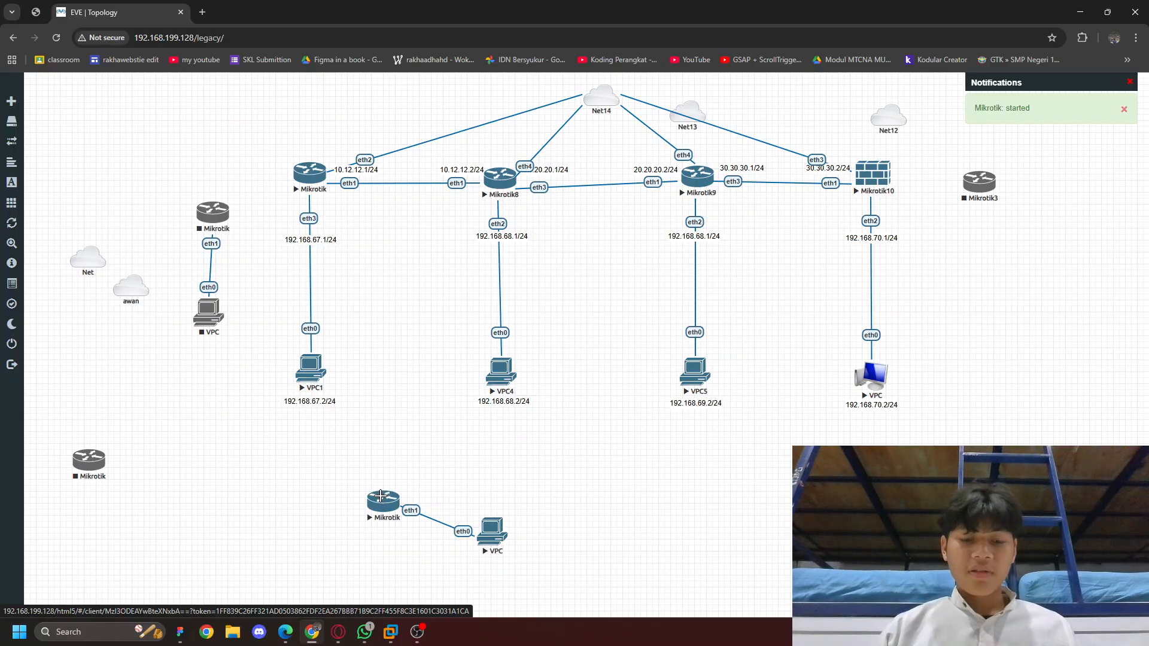
# Open the new Mikrotik router's console, return to the topology, and lower the router level with its connected VPC
pyautogui.click(381, 496)
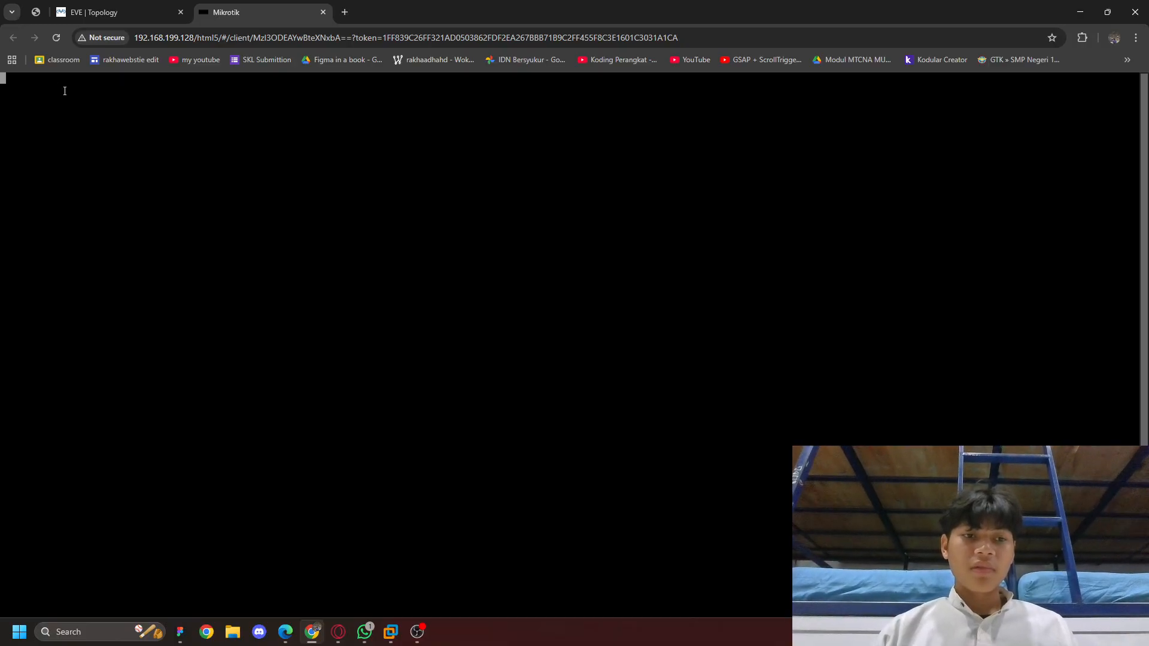
pyautogui.click(114, 12)
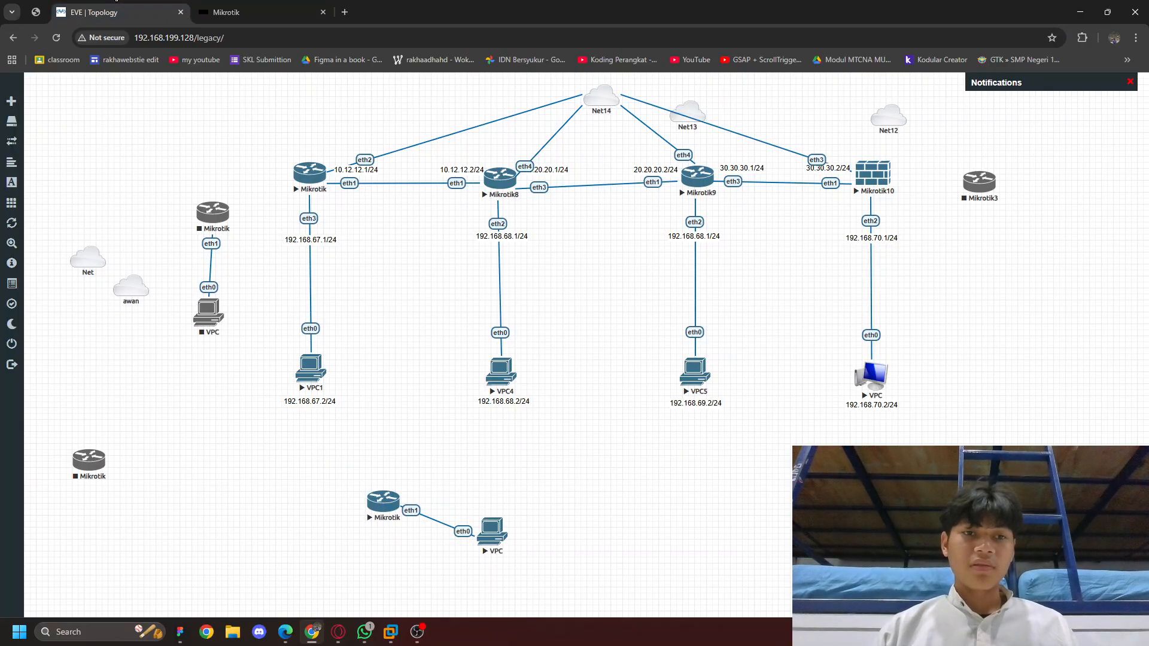
pyautogui.click(251, 12)
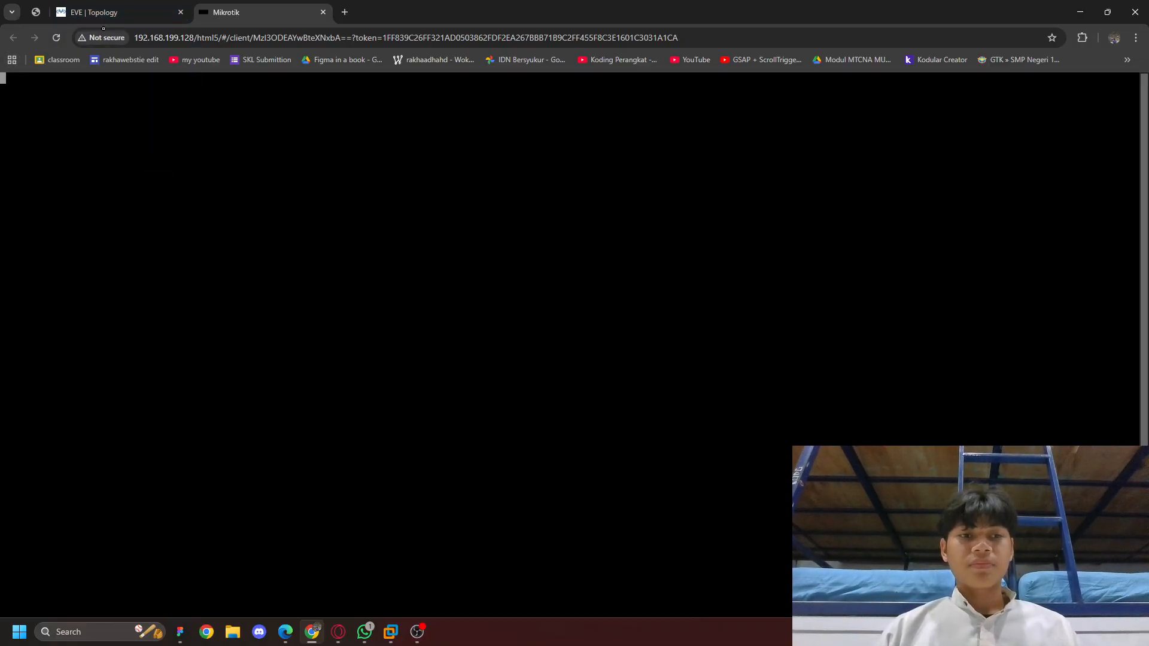
pyautogui.click(87, 12)
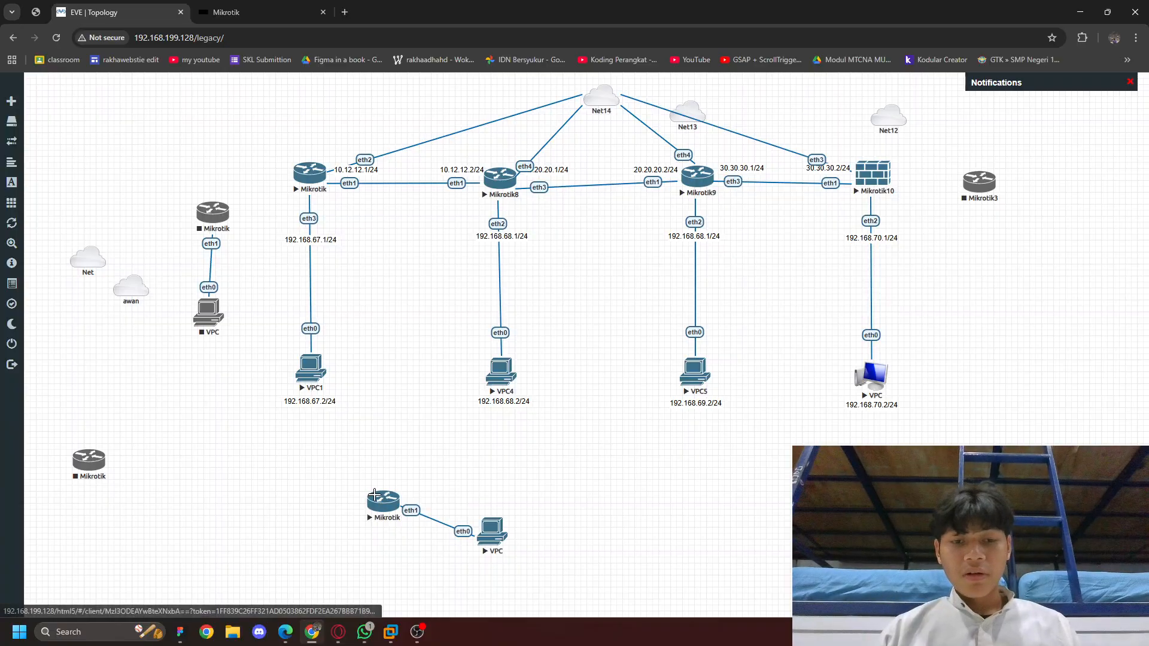
pyautogui.moveTo(380, 498); pyautogui.dragTo(376, 525)
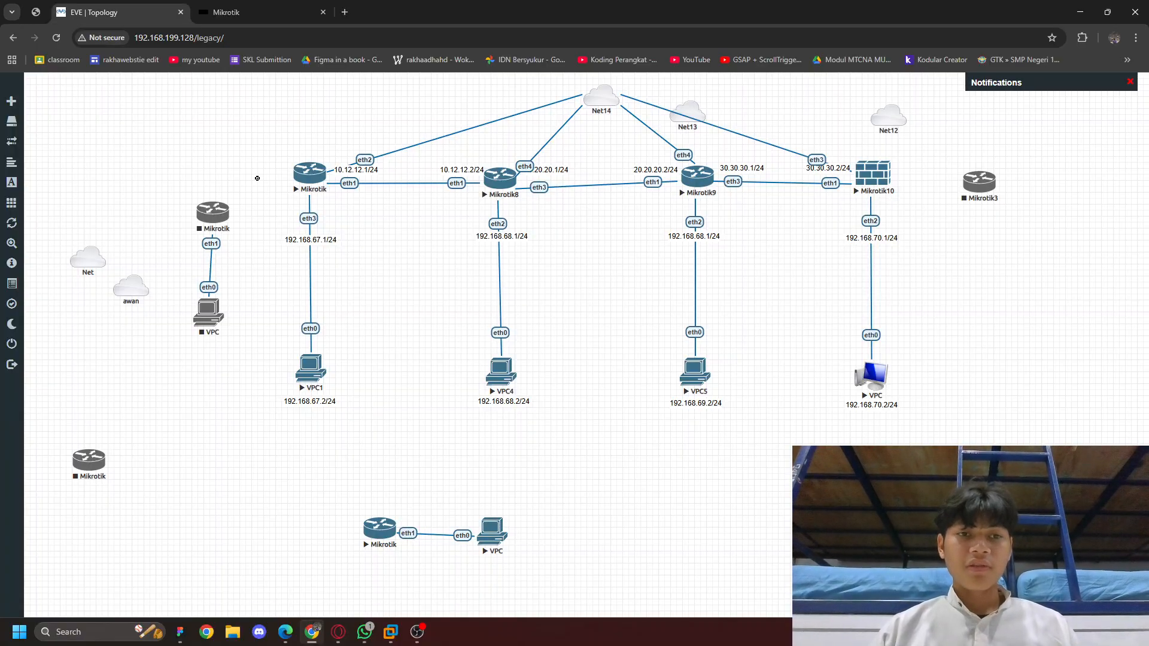
# Check the new router's console again, and shift the Net14 cloud slightly left and up in the topology
pyautogui.click(255, 3)
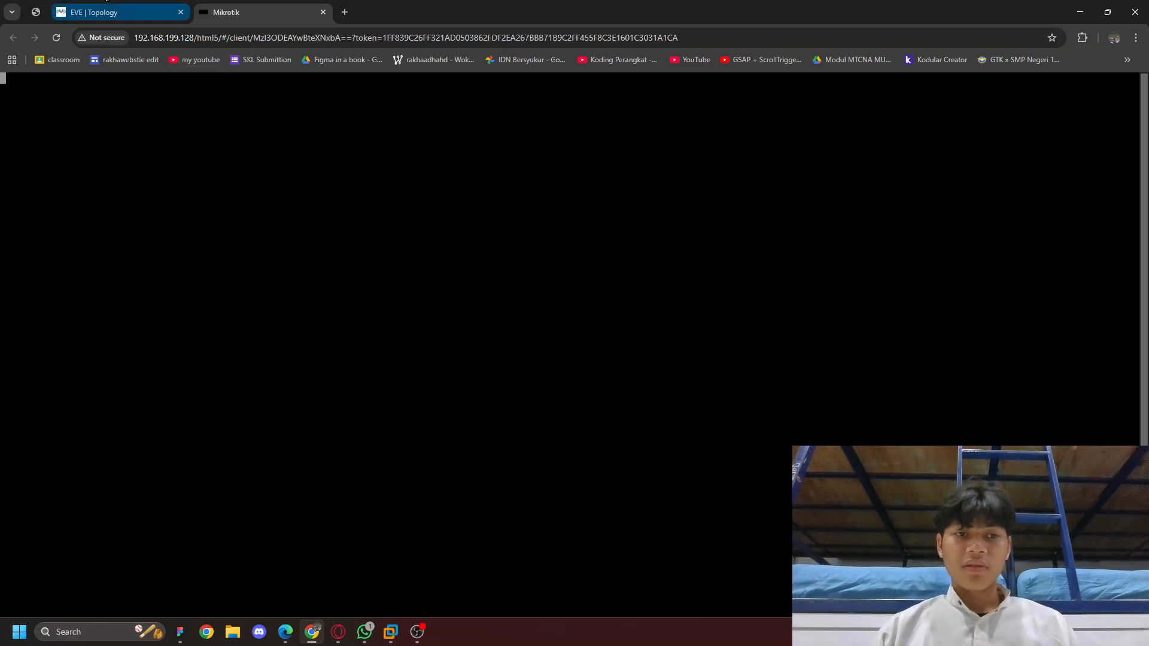
pyautogui.click(107, 1)
pyautogui.click(210, 1)
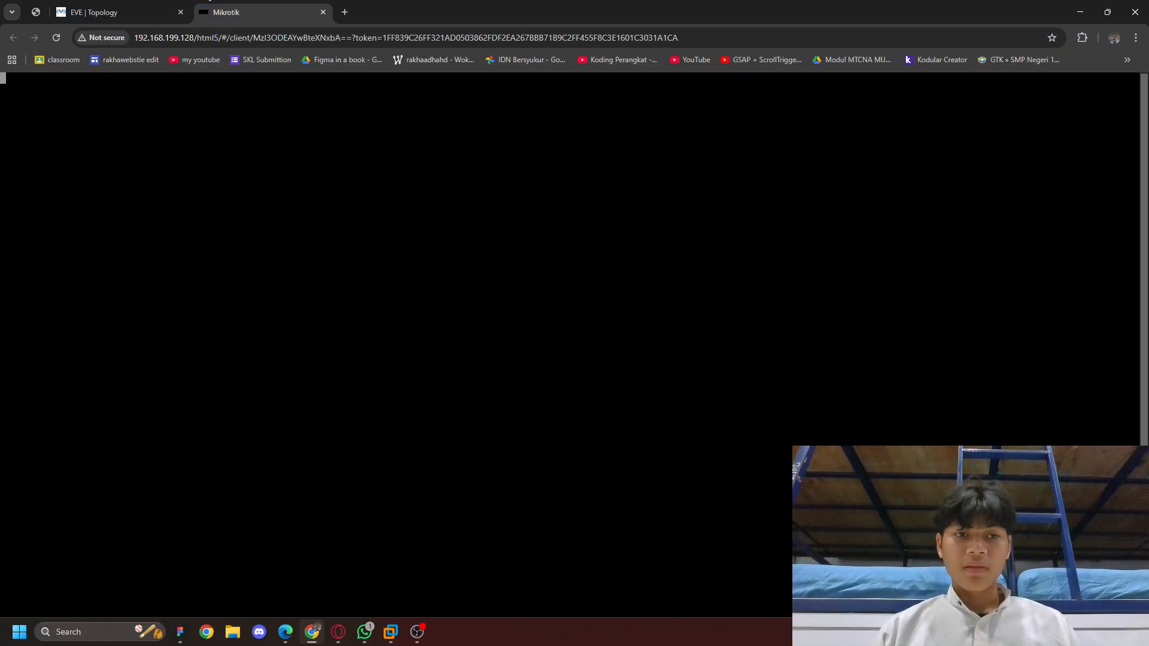
pyautogui.click(113, 12)
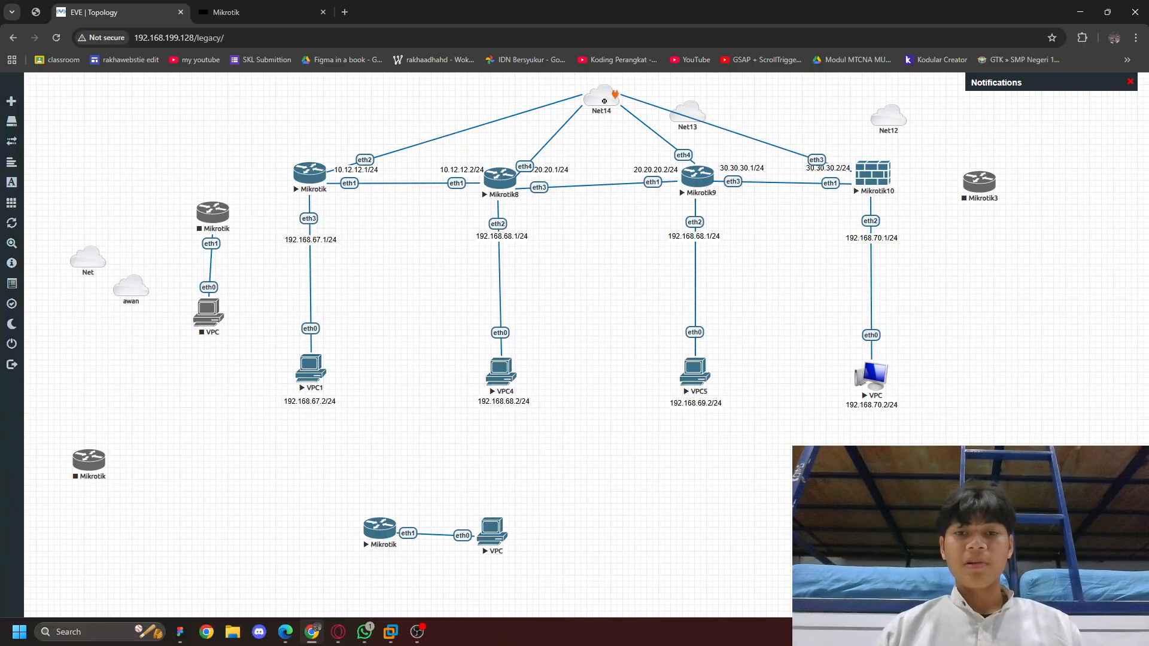
pyautogui.moveTo(603, 100); pyautogui.dragTo(569, 98)
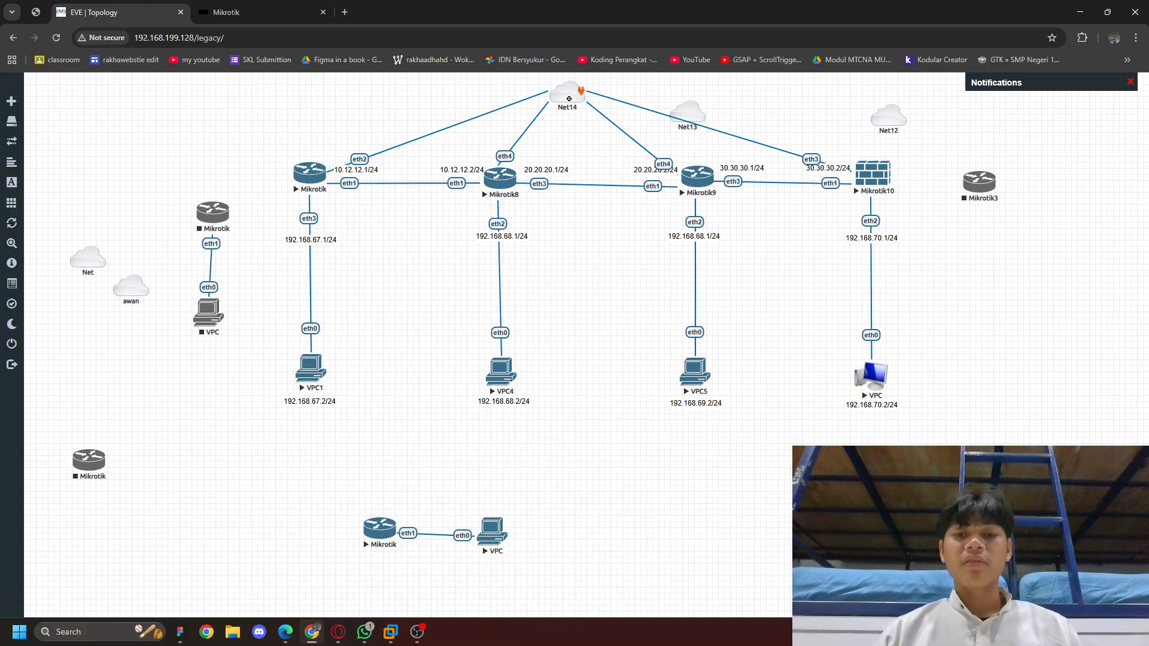
pyautogui.moveTo(569, 100); pyautogui.dragTo(571, 97)
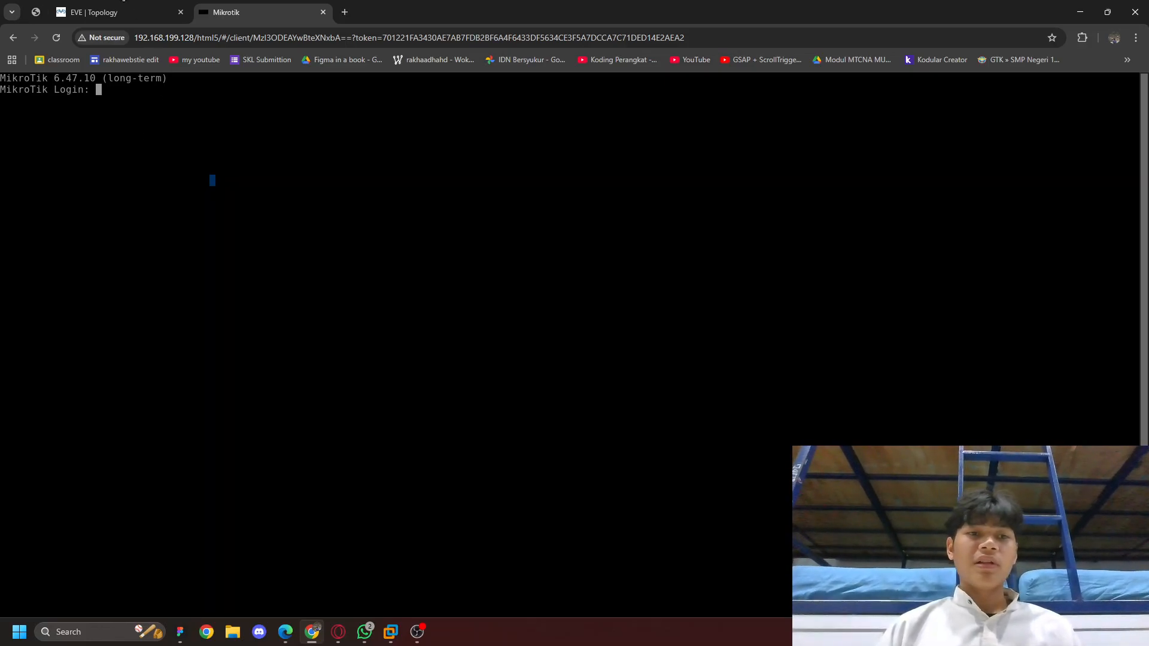
# Log in to the new Mikrotik router's console as admin, leaving the password blank
pyautogui.click(110, 2)
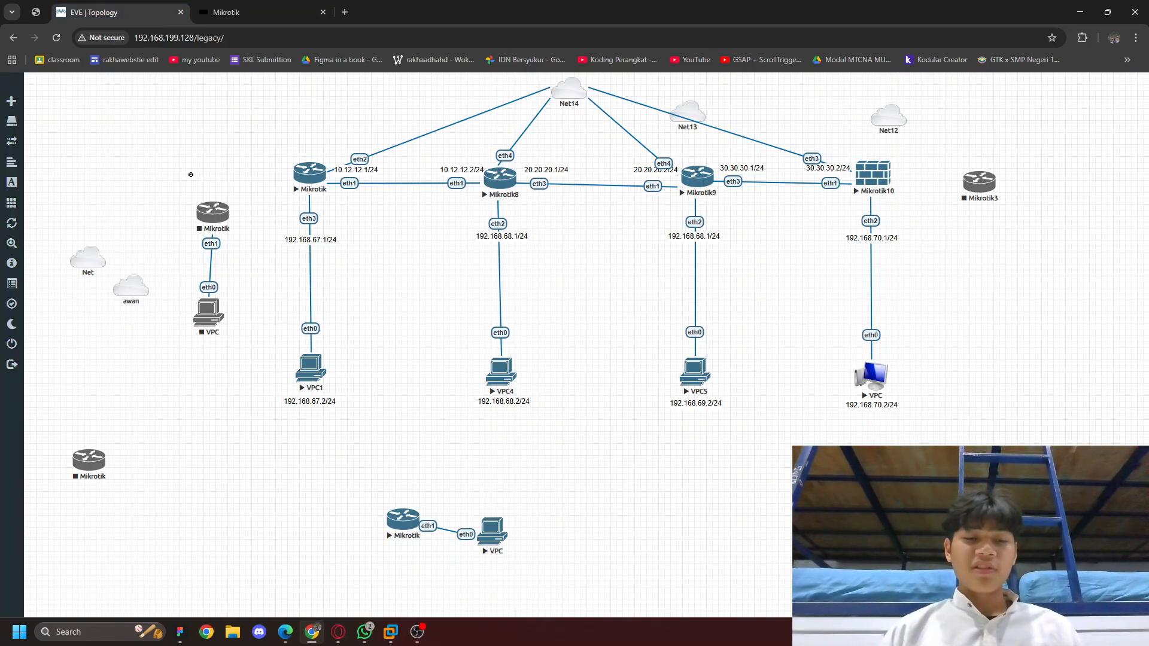
pyautogui.click(202, 12)
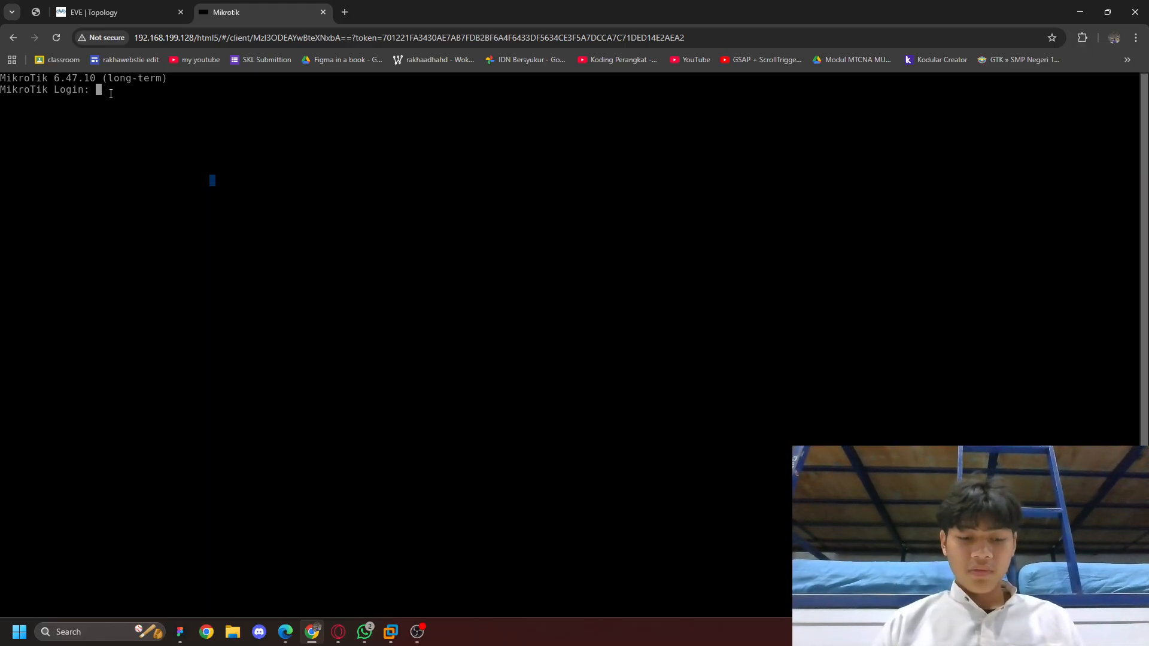
pyautogui.write('ad')
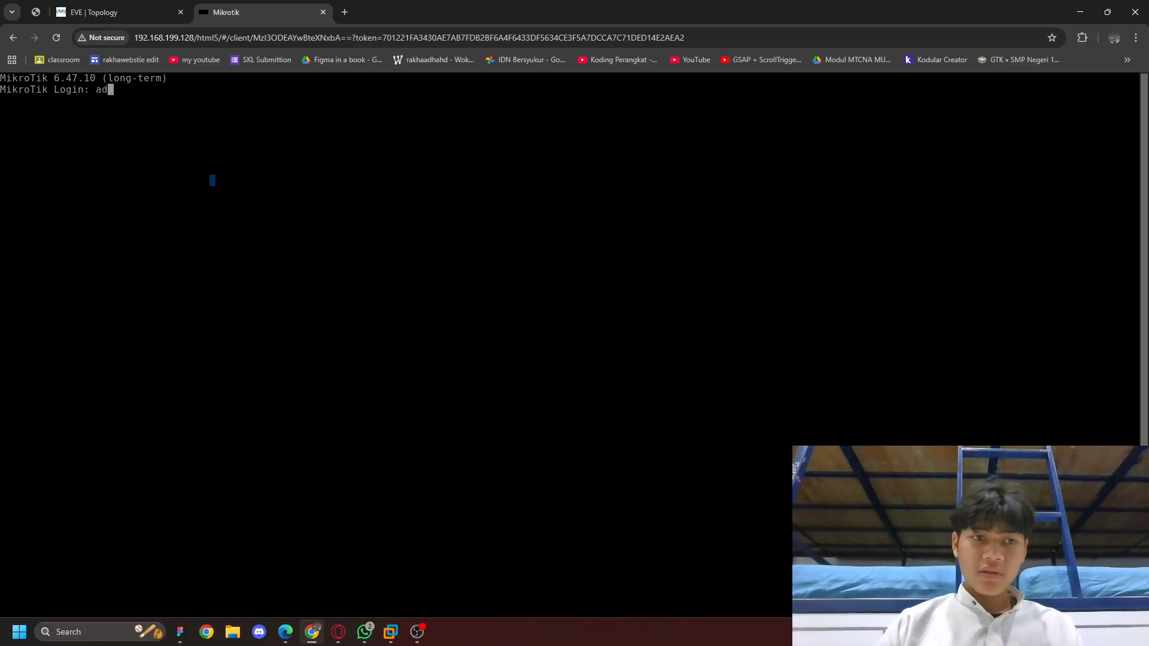
pyautogui.write('min')
pyautogui.press('Return')
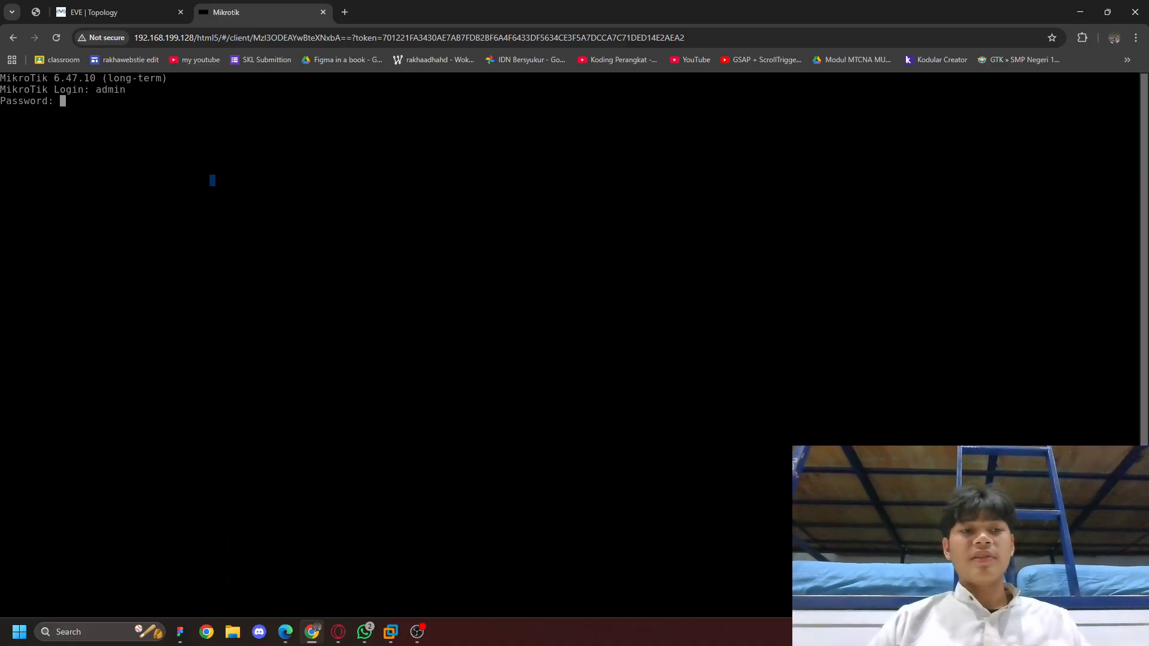
pyautogui.press('Return')
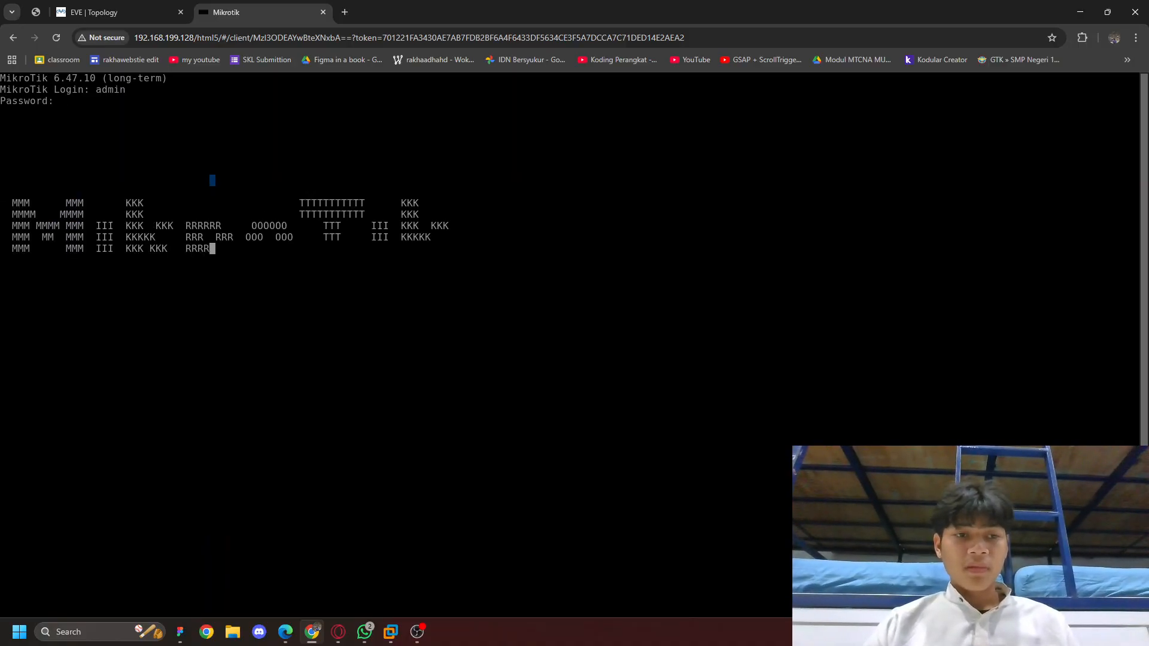
# Answer n to decline viewing the RouterOS software license
pyautogui.write('n]: ')
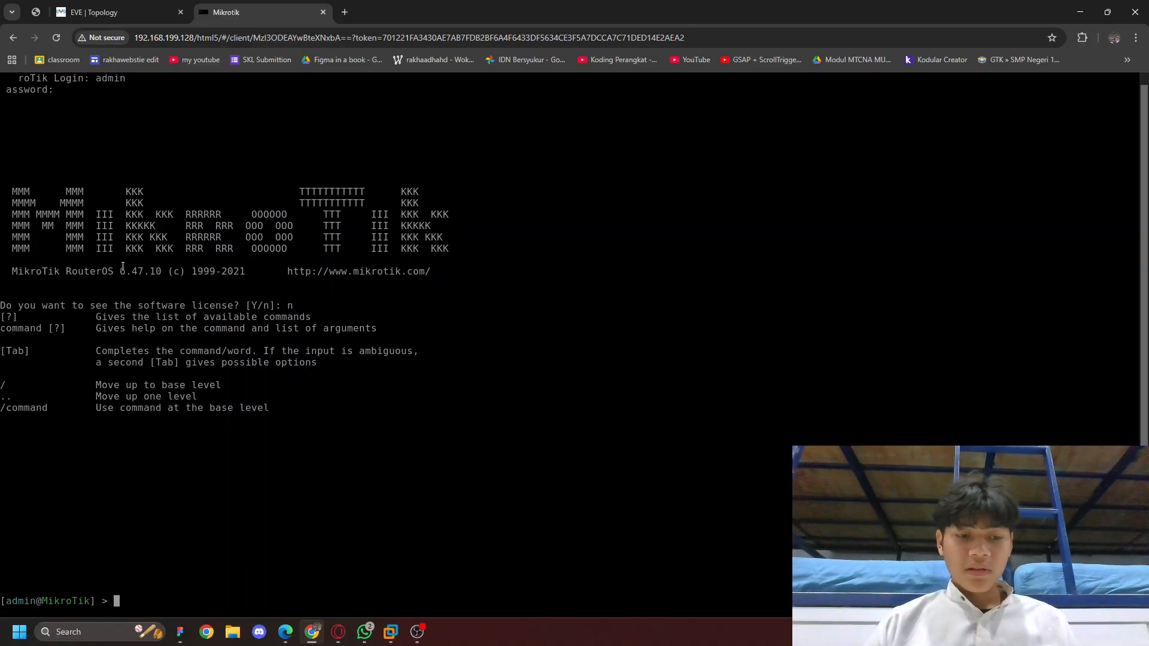
pyautogui.write('n')
pyautogui.press('Return')
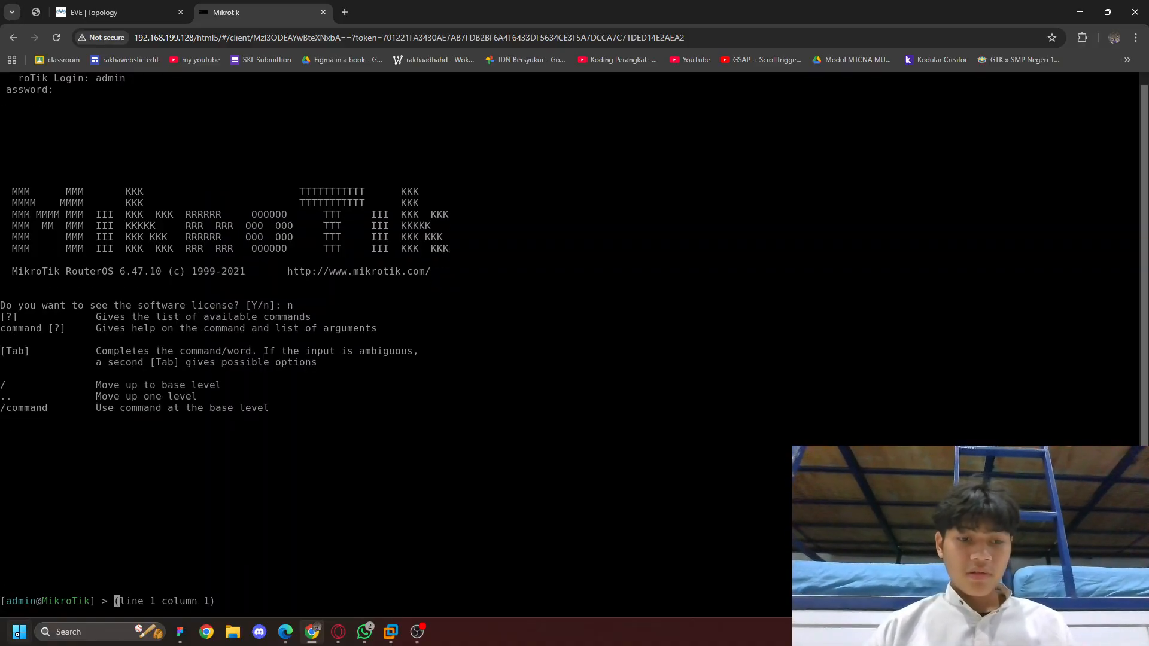
pyautogui.write('nn')
pyautogui.press('Return')
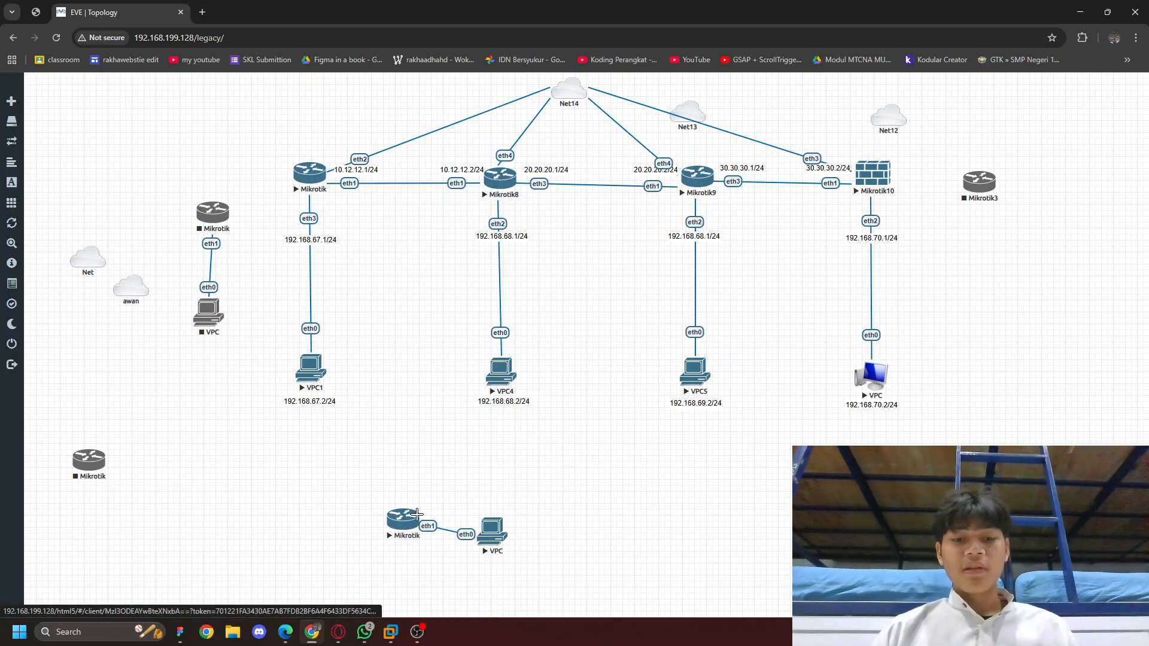
# Reopen the new Mikrotik router's console from the topology and print its IP address list
pyautogui.click(417, 515)
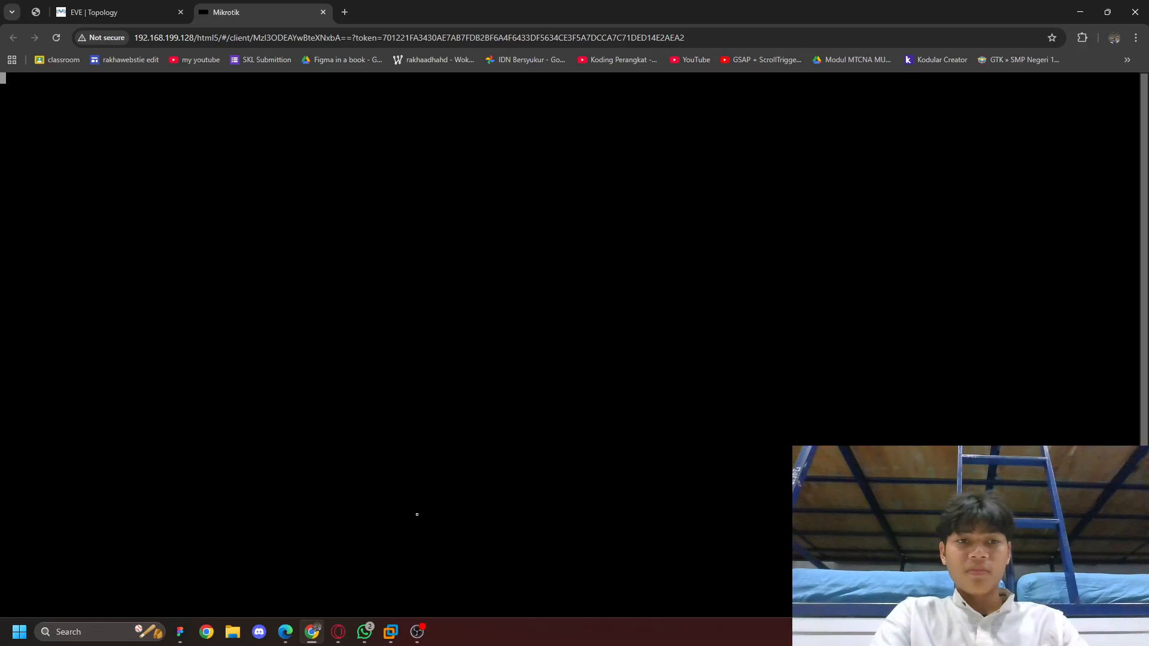
pyautogui.press('Return')
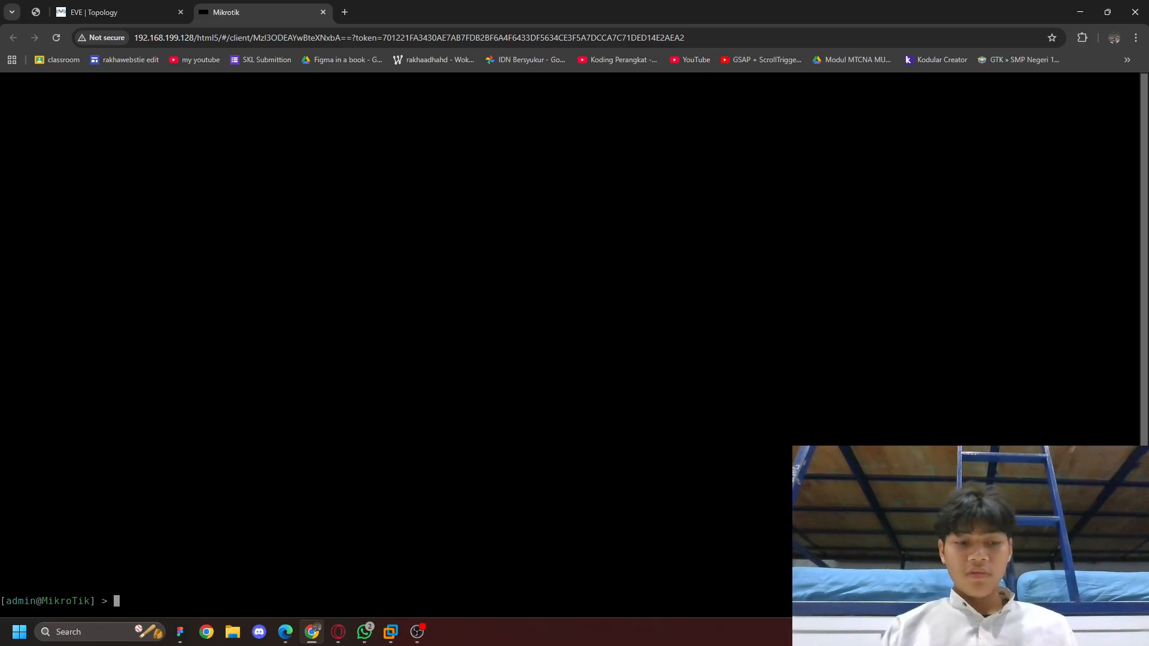
pyautogui.write('6')
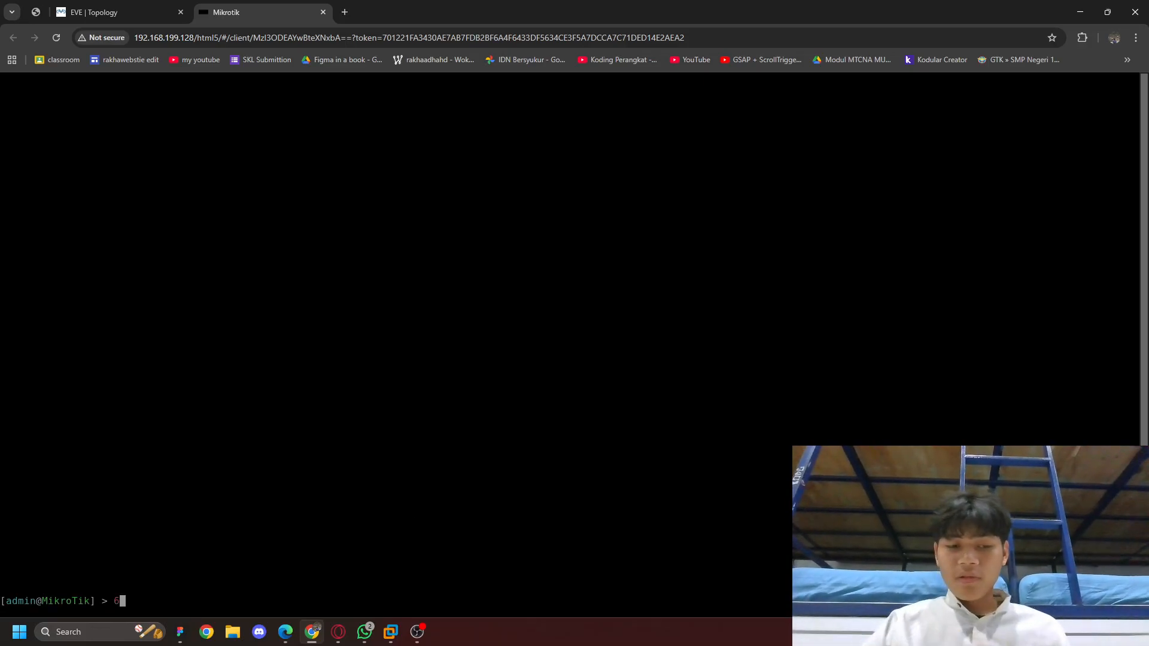
pyautogui.press('BackSpace')
pyautogui.write('ip')
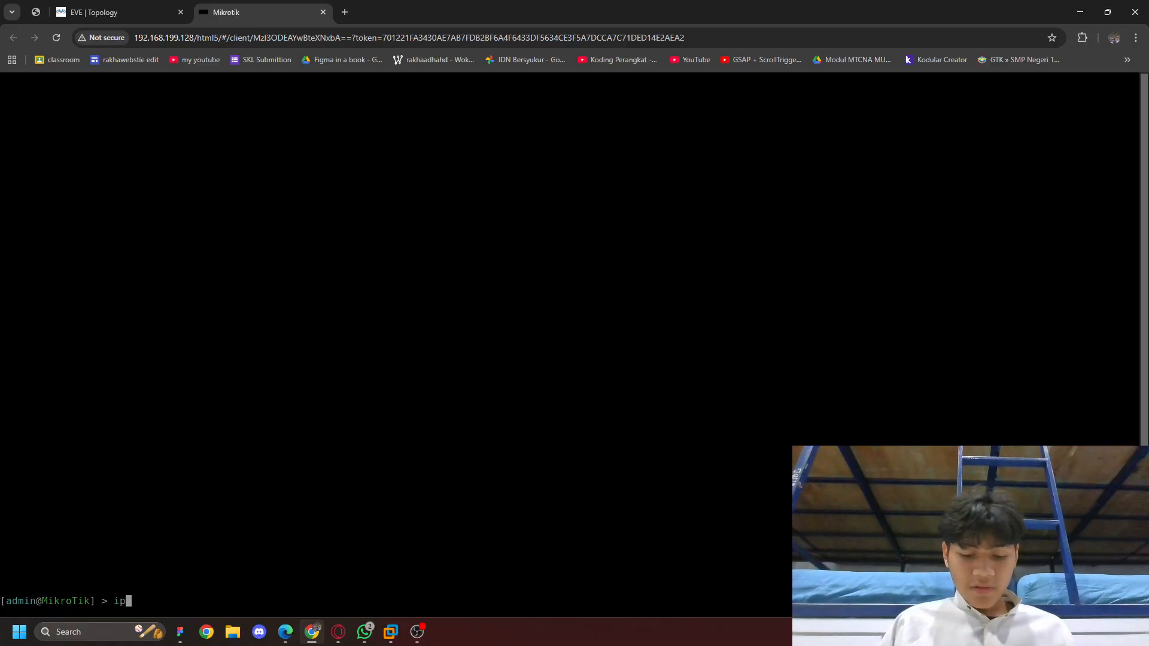
pyautogui.write(' ad')
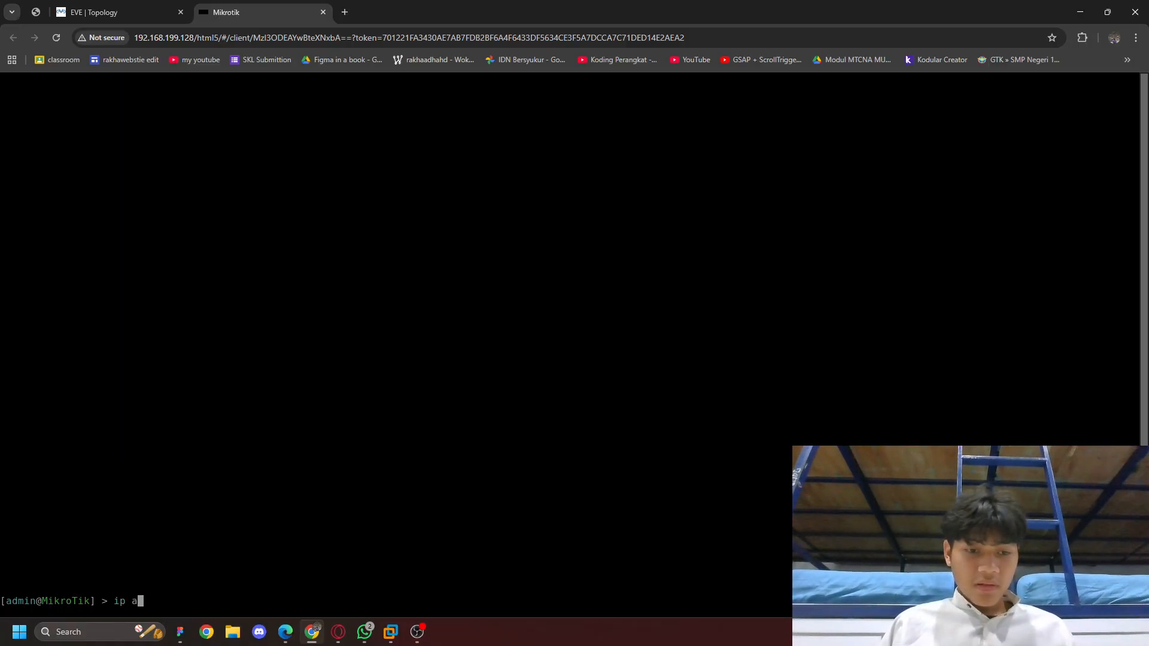
pyautogui.press('Tab')
pyautogui.write('pr')
pyautogui.press('Return')
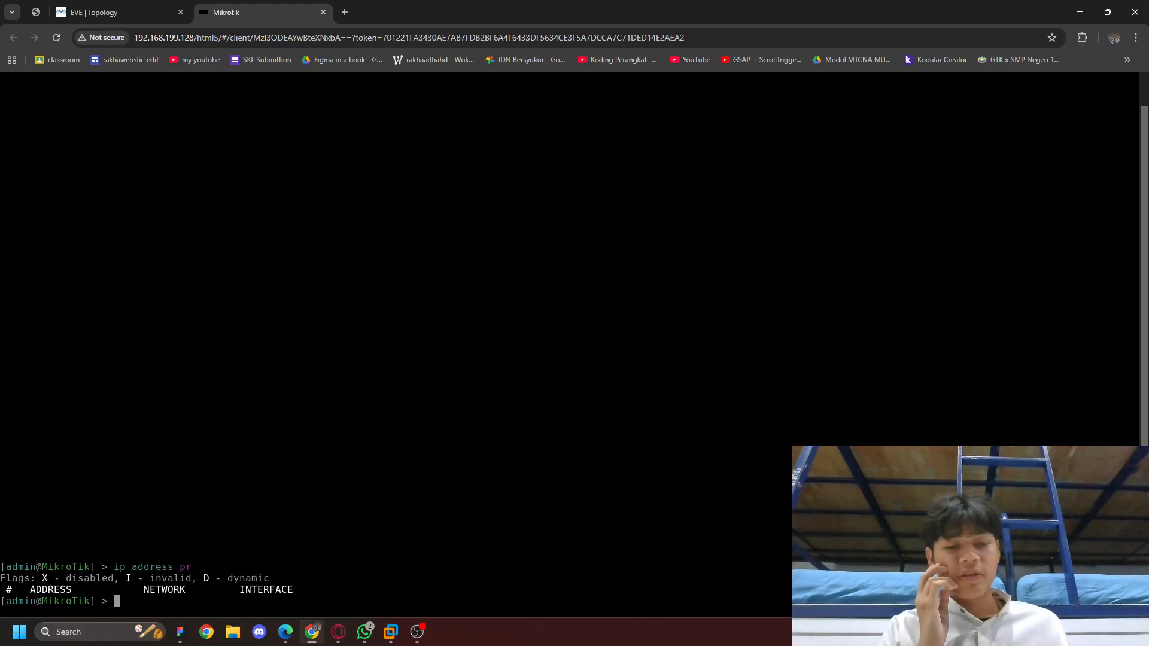
# Add the IP address 100.100.100.1 to the router's ether1 interface
pyautogui.write('a')
pyautogui.press('BackSpace')
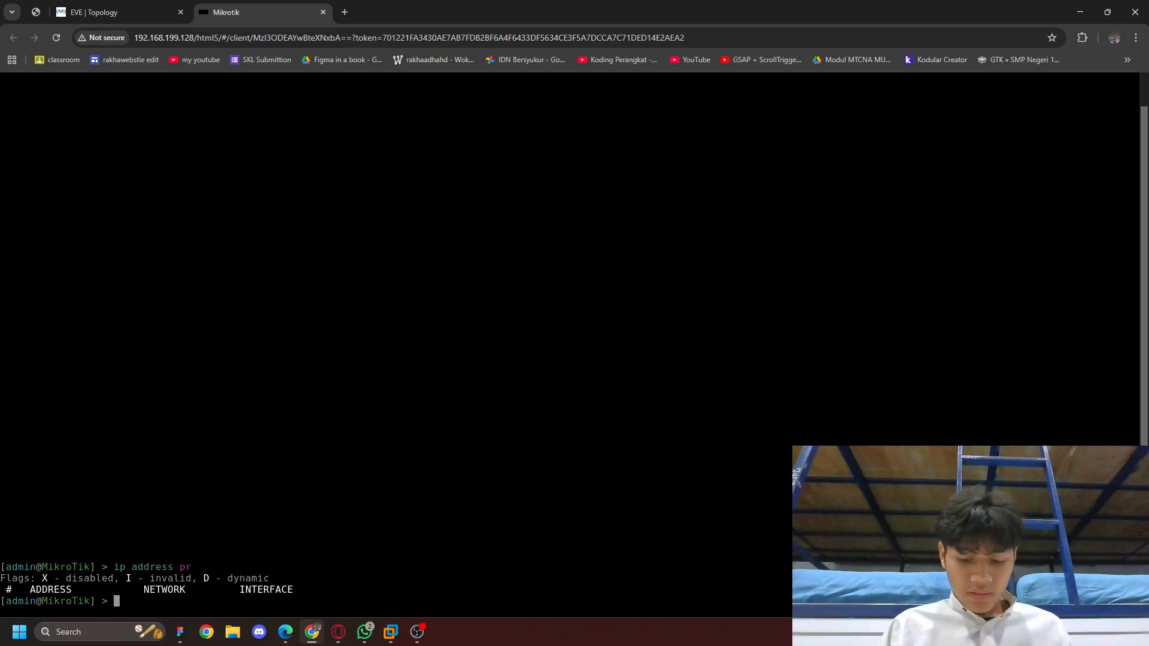
pyautogui.write('ip')
pyautogui.press('Tab')
pyautogui.press('Tab')
pyautogui.write('a')
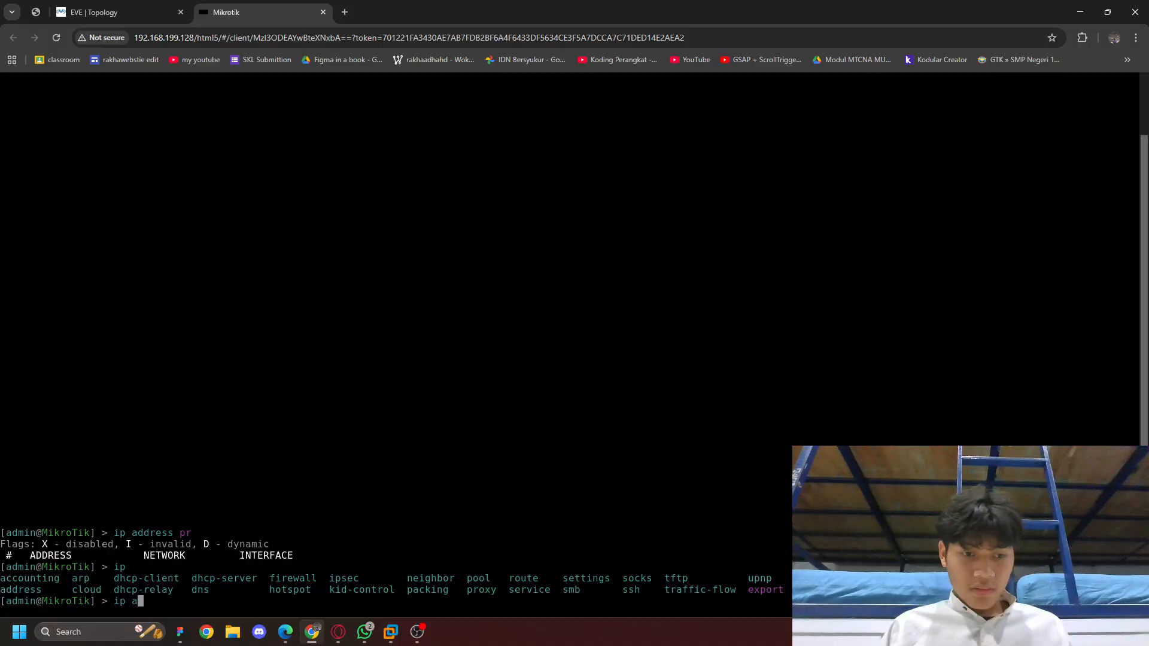
pyautogui.write('d')
pyautogui.press('Tab')
pyautogui.write('add ')
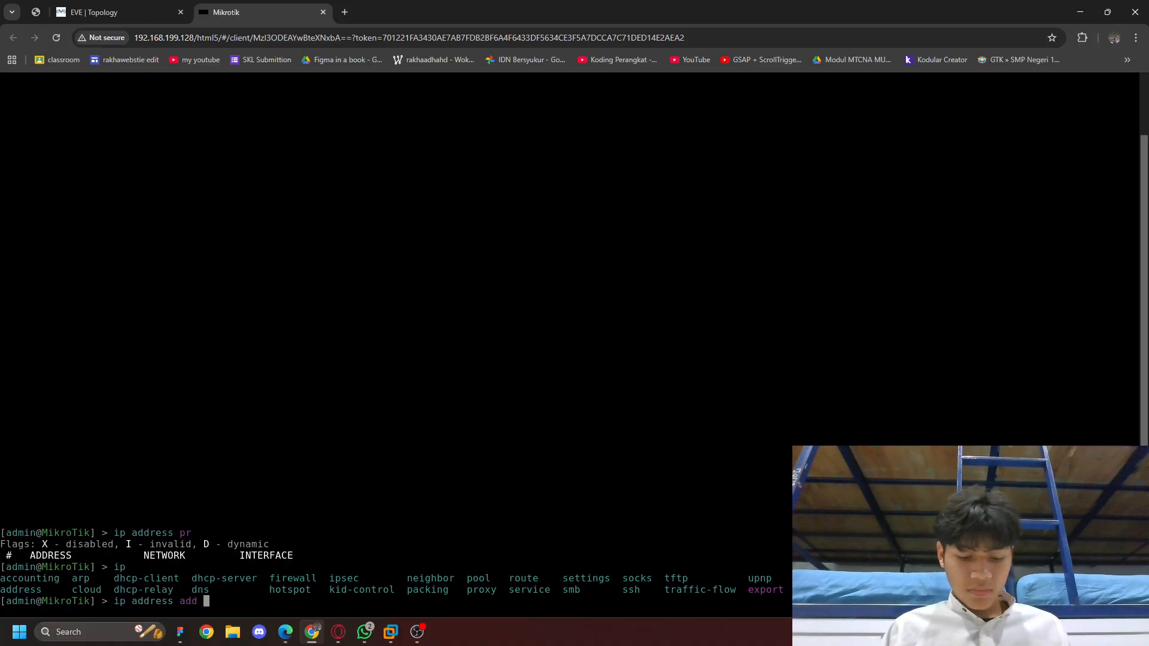
pyautogui.write('add')
pyautogui.press('Tab')
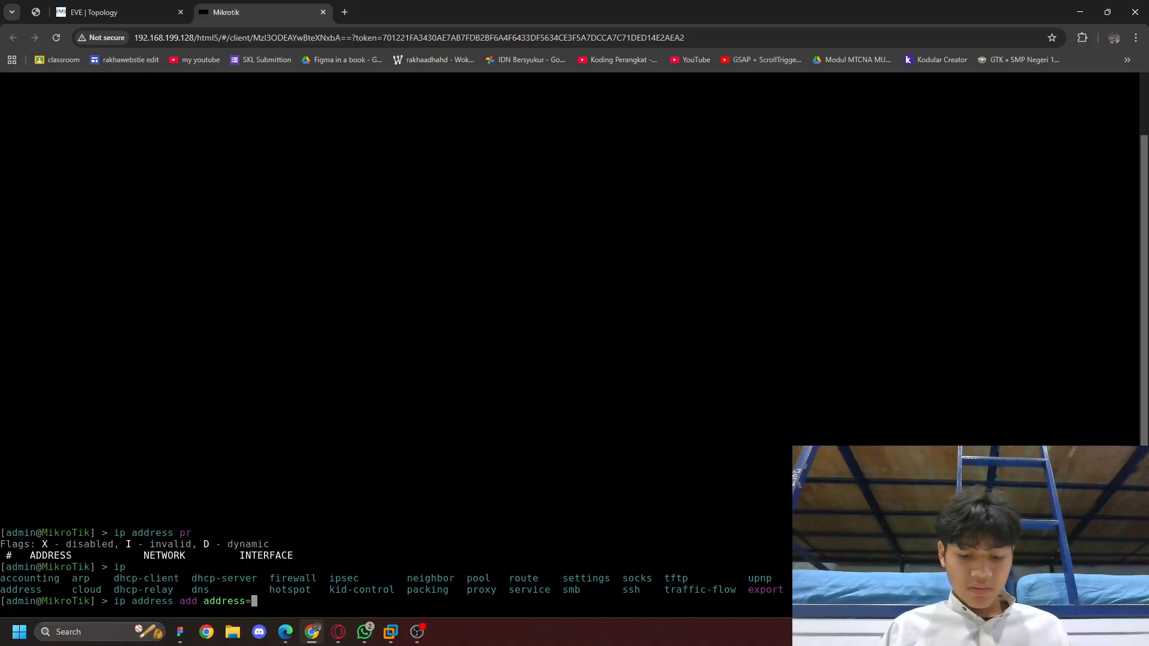
pyautogui.write('1')
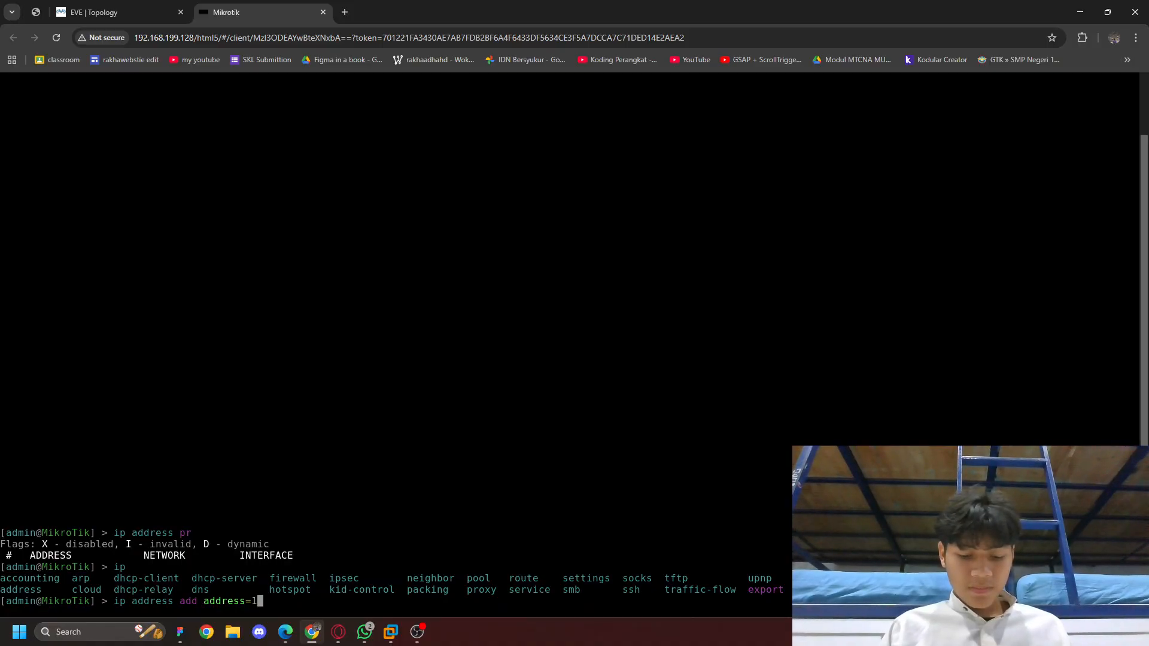
pyautogui.write('00.')
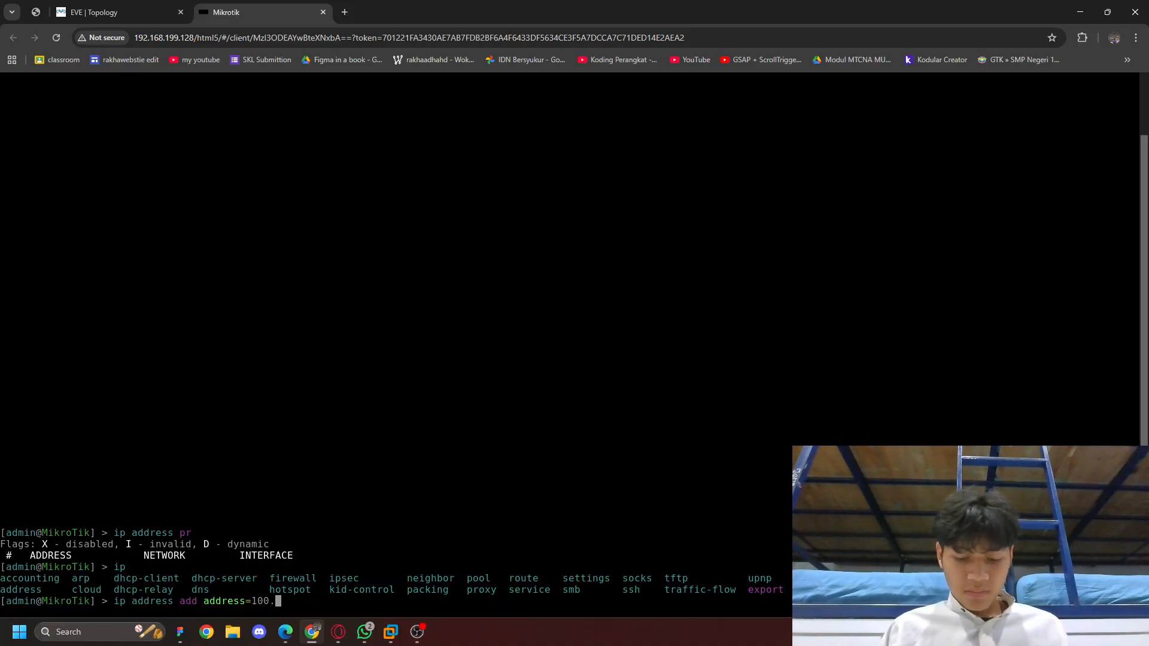
pyautogui.write('100.100.1')
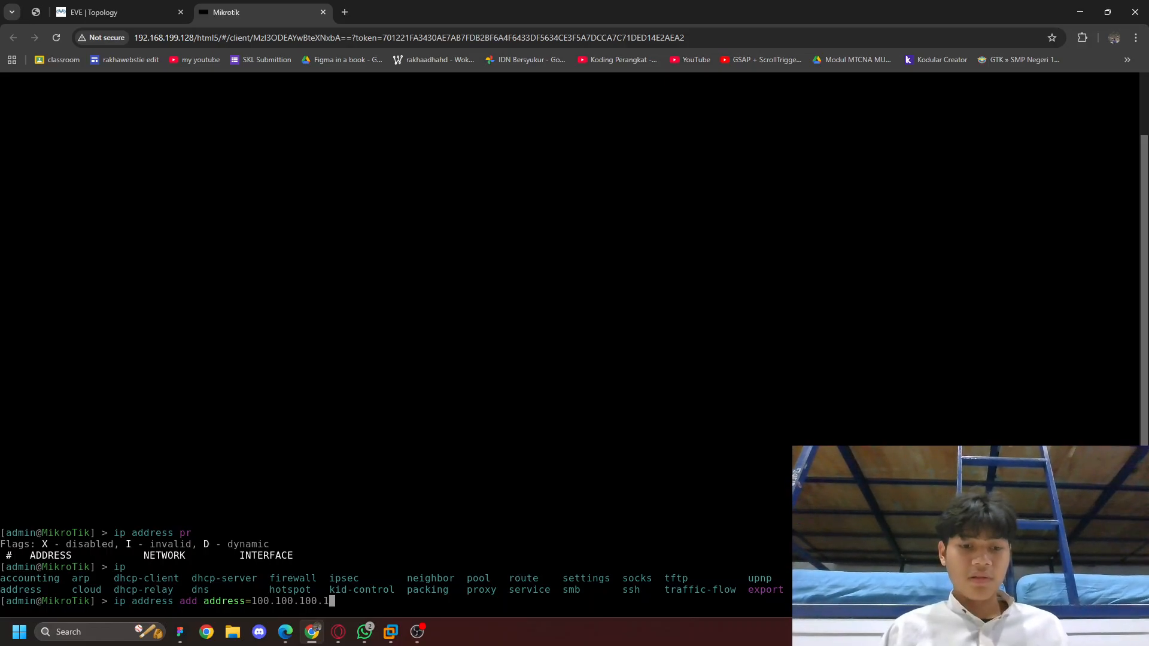
pyautogui.press('Return')
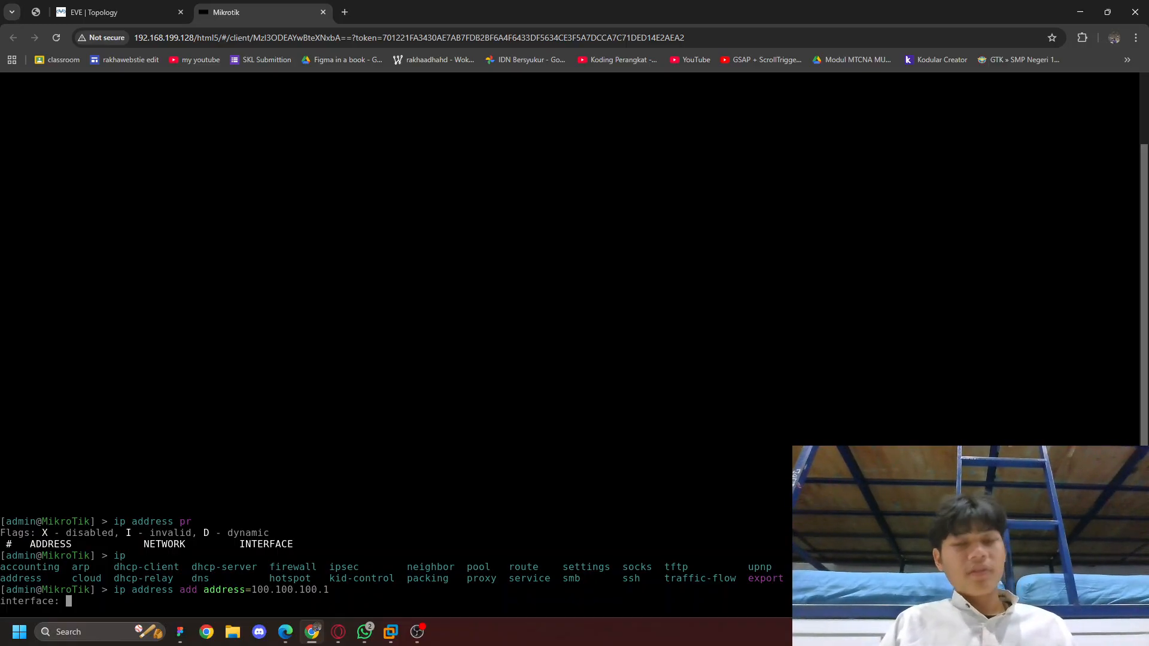
pyautogui.write('ether1')
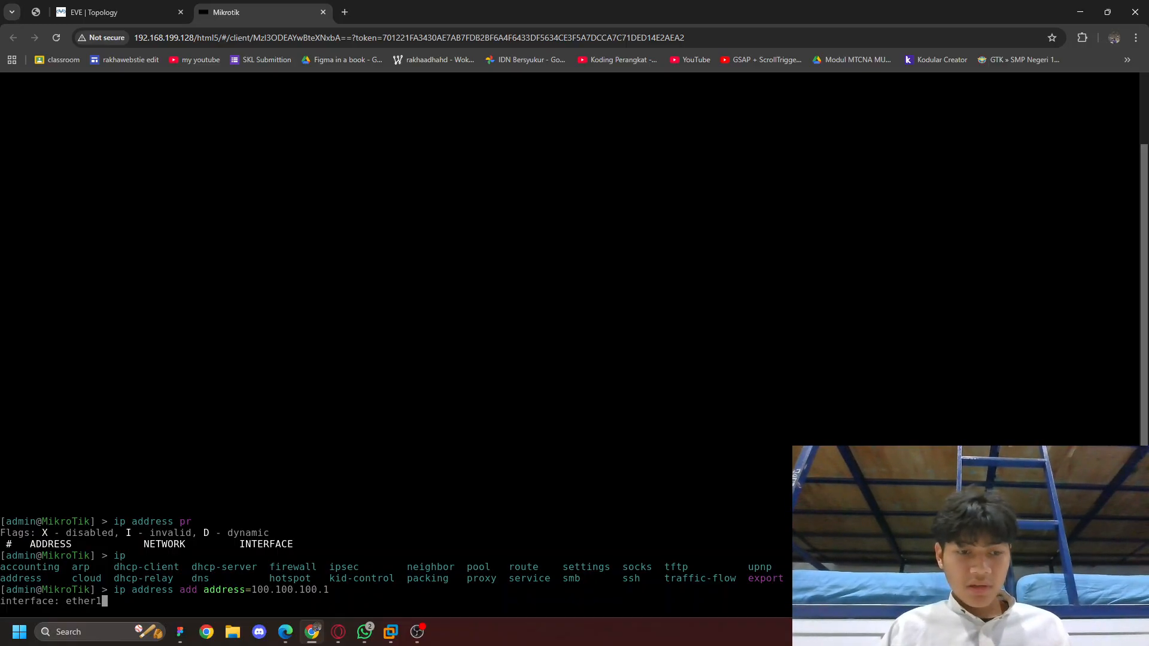
pyautogui.press('Return')
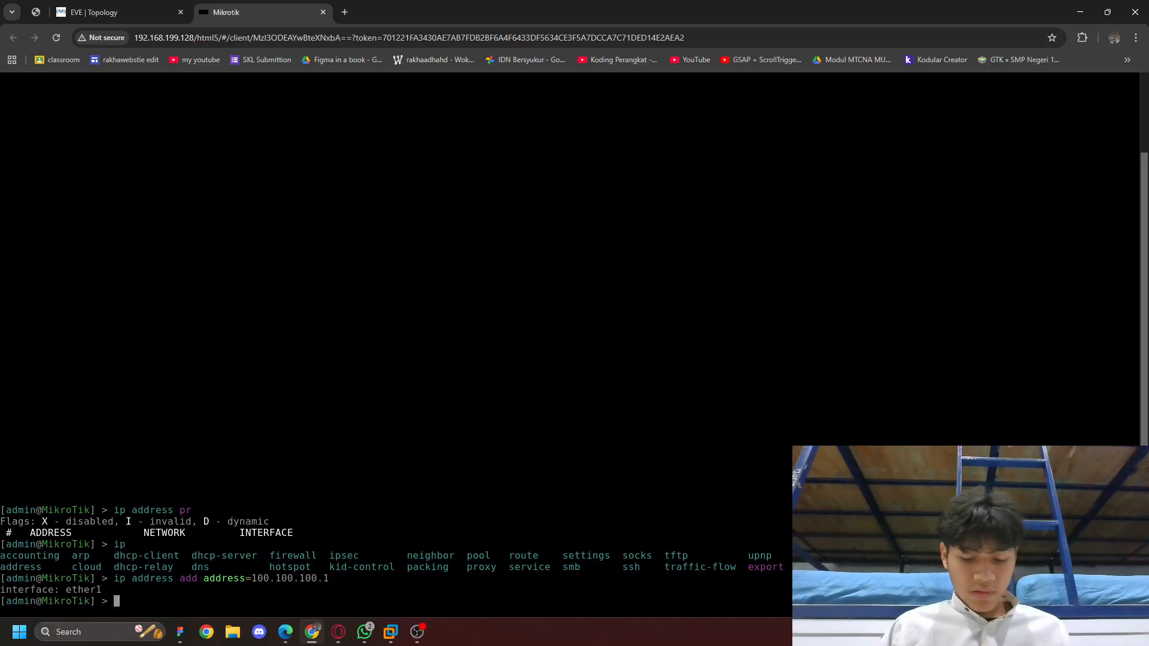
# Print the Mikrotik router's IP address list again to check the ether1 address
pyautogui.press('Up')
pyautogui.press('Up')
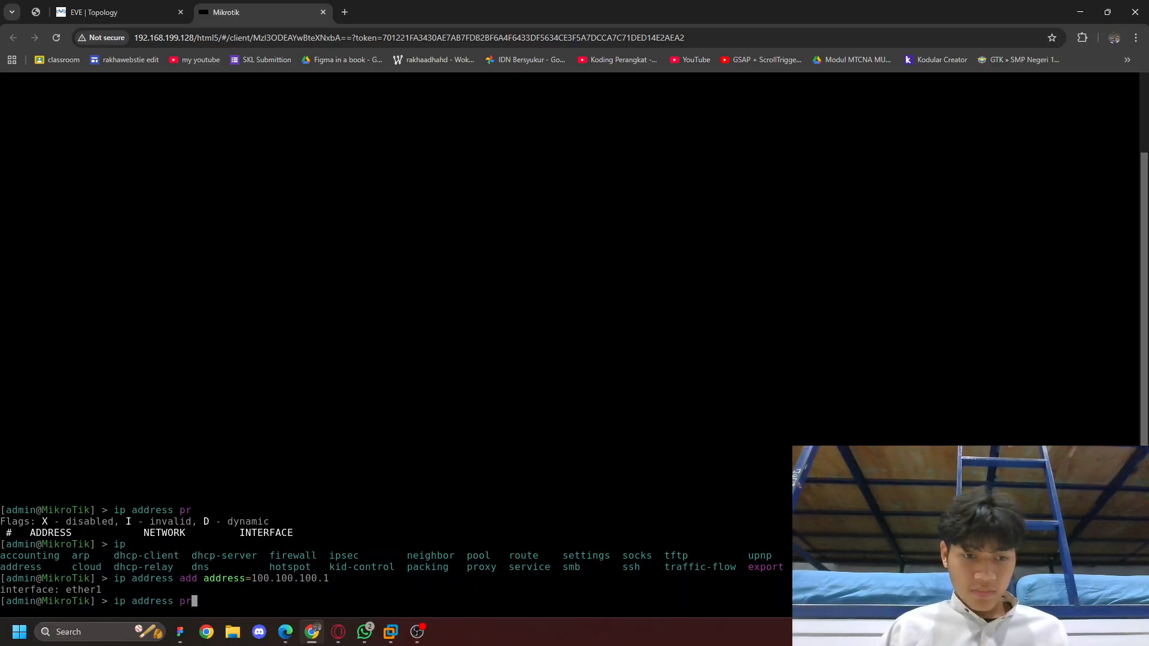
pyautogui.press('Return')
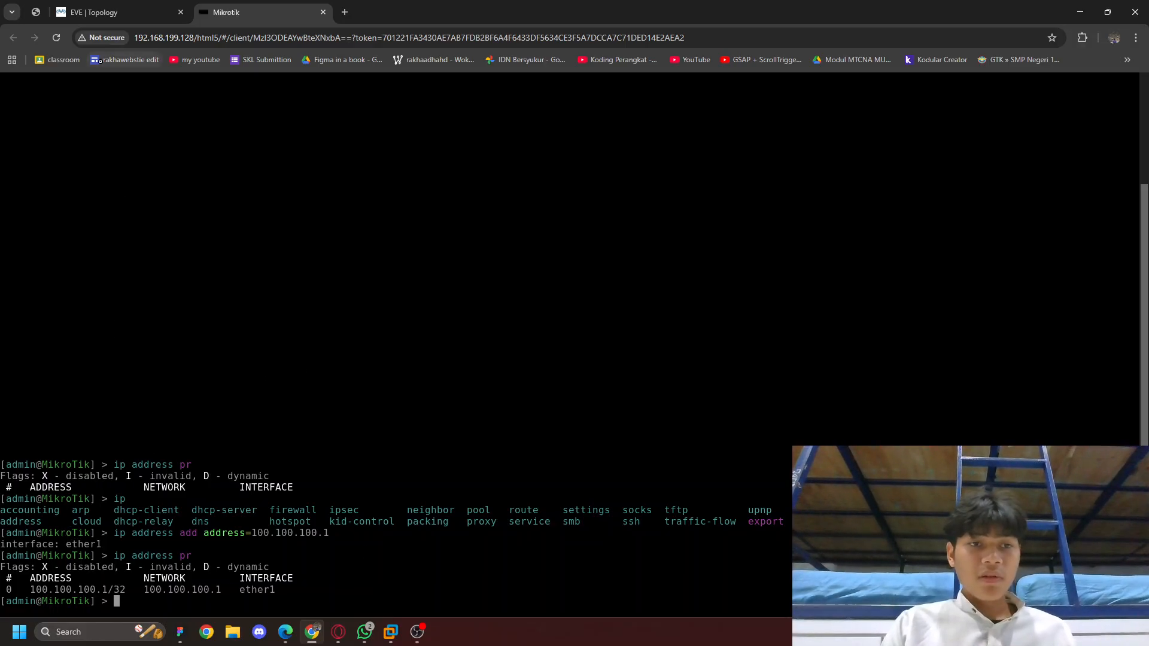
# Open the console of the VPC linked to the new Mikrotik router and show its IP settings
pyautogui.click(90, 4)
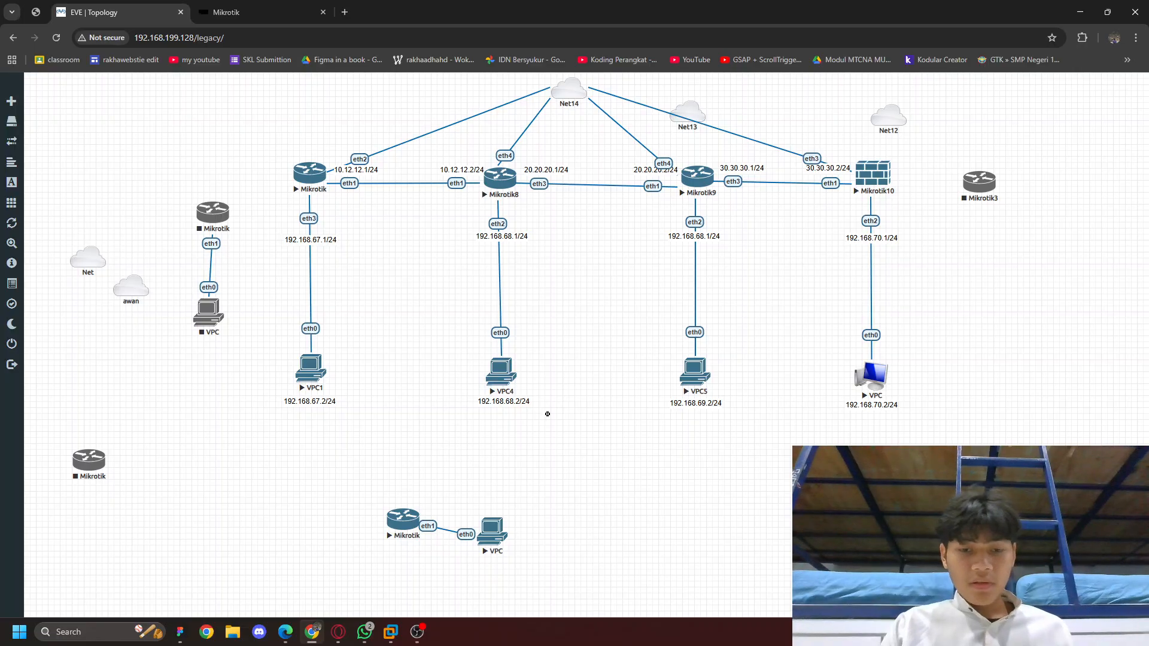
pyautogui.hotkey('alt', 'Tab')
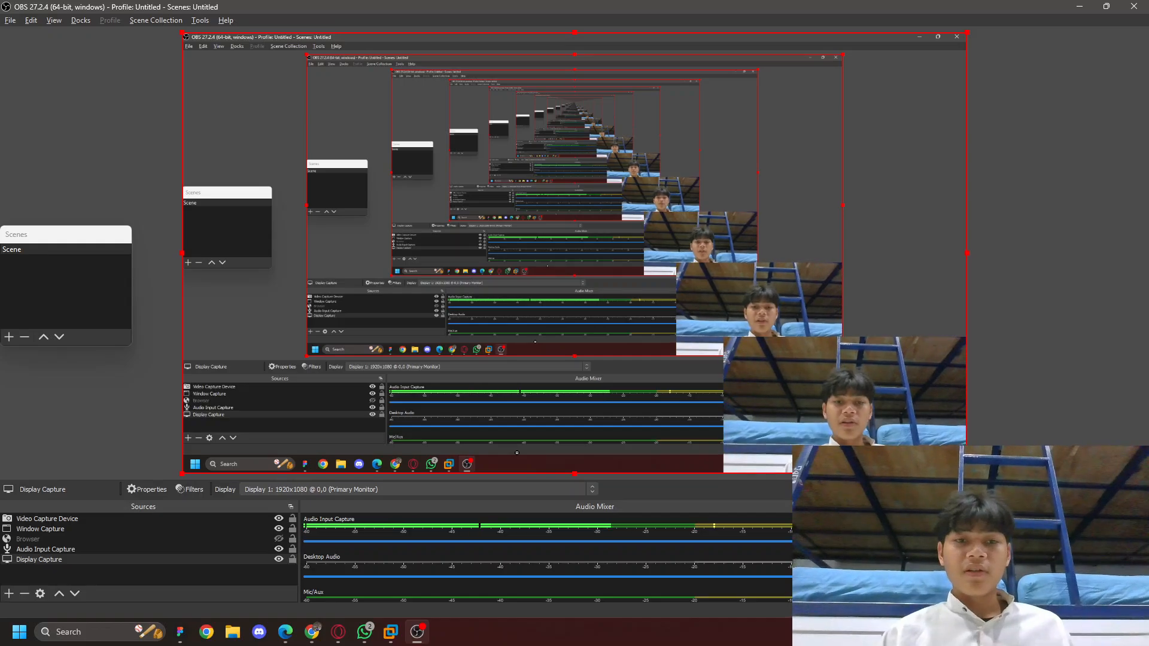
pyautogui.hotkey('alt', 'Tab')
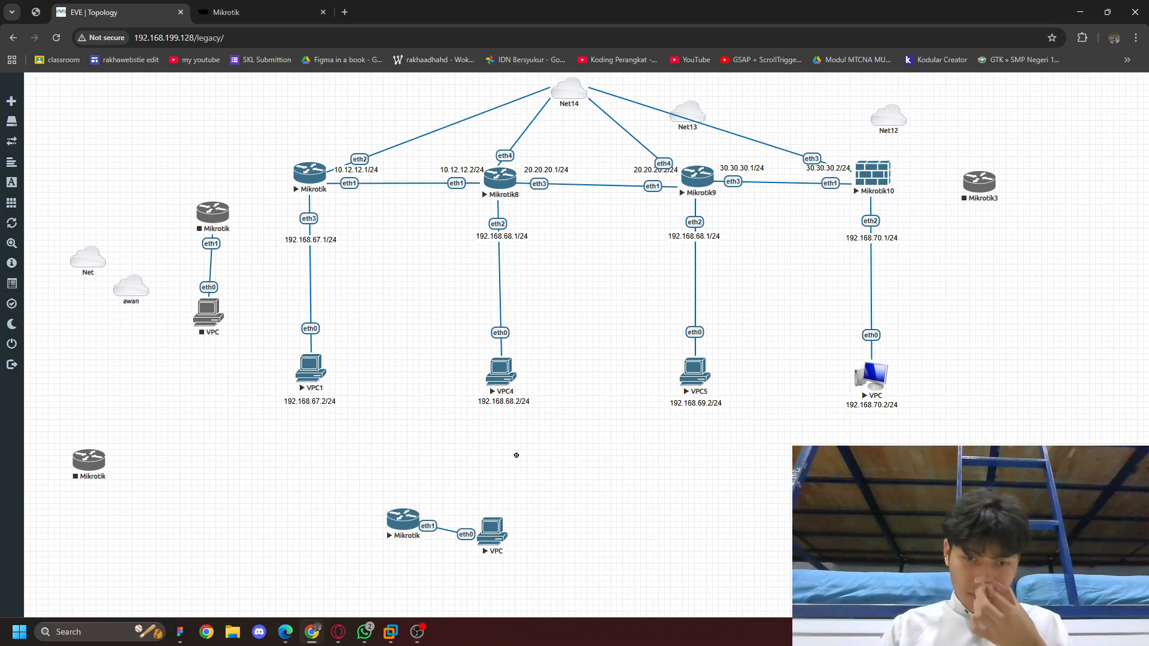
pyautogui.click(488, 528)
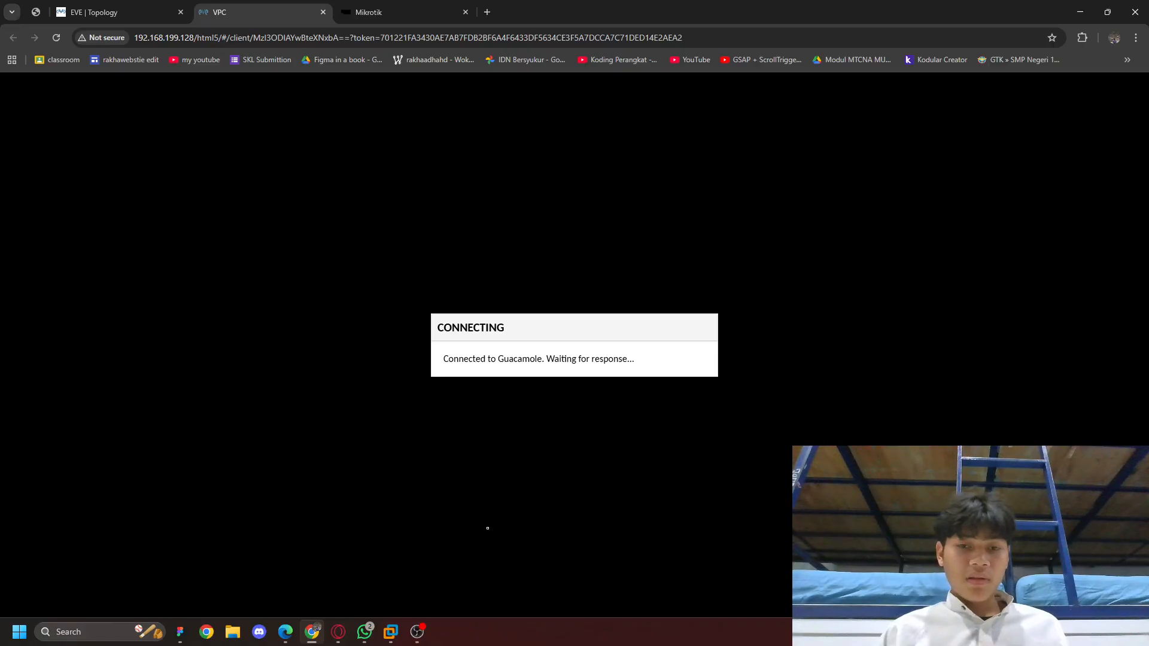
pyautogui.write('sh i')
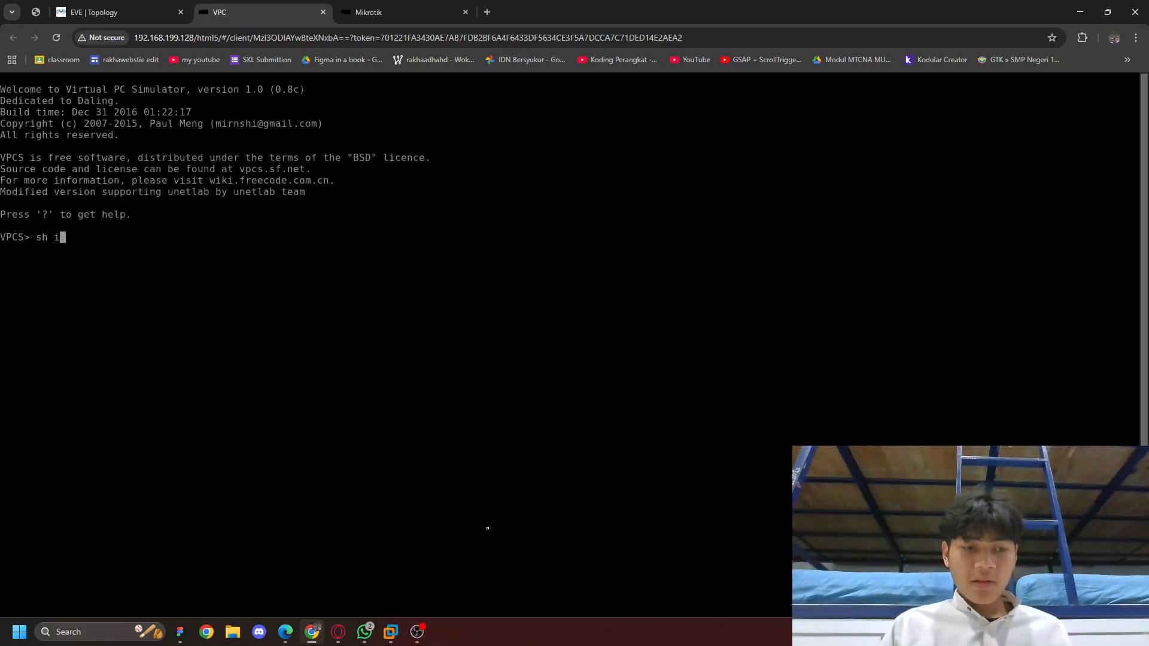
pyautogui.write('p')
pyautogui.press('Return')
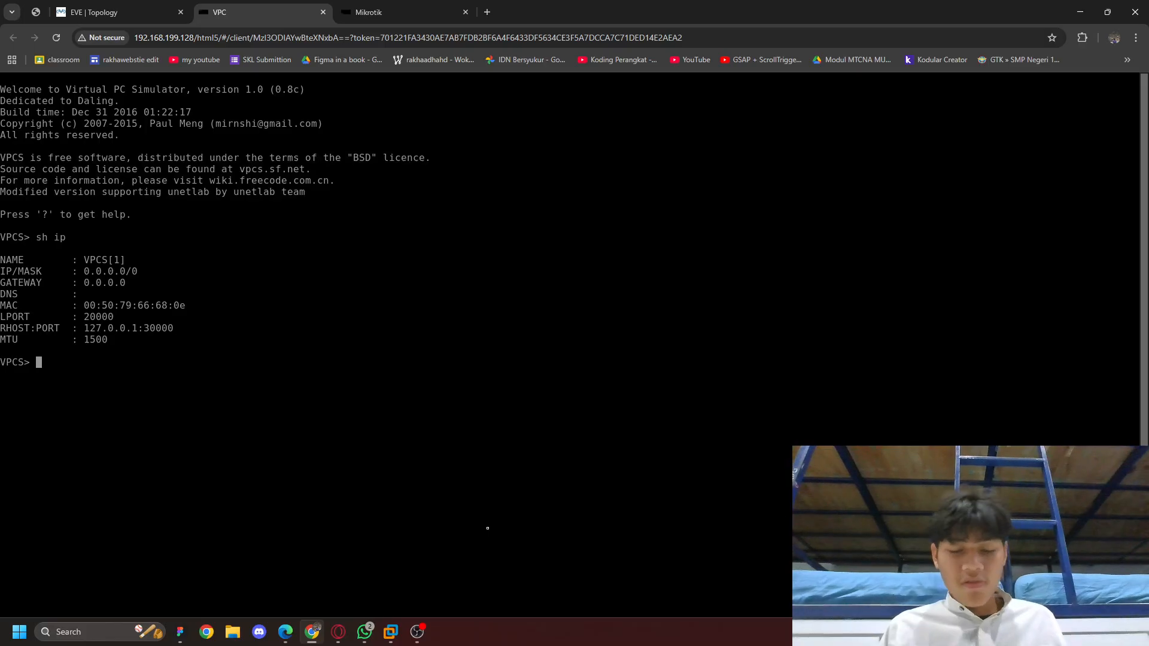
# Start an ip command in the VPC console with the address 100.100.100.2, leaving it unexecuted
pyautogui.write('ip')
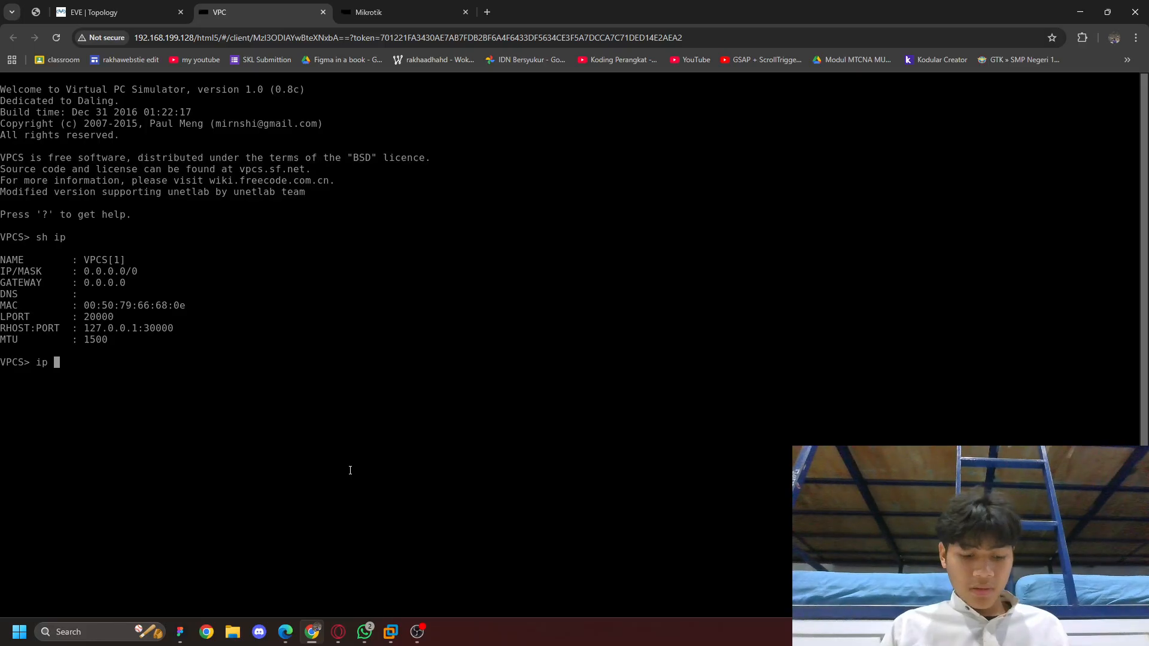
pyautogui.write(' 100.')
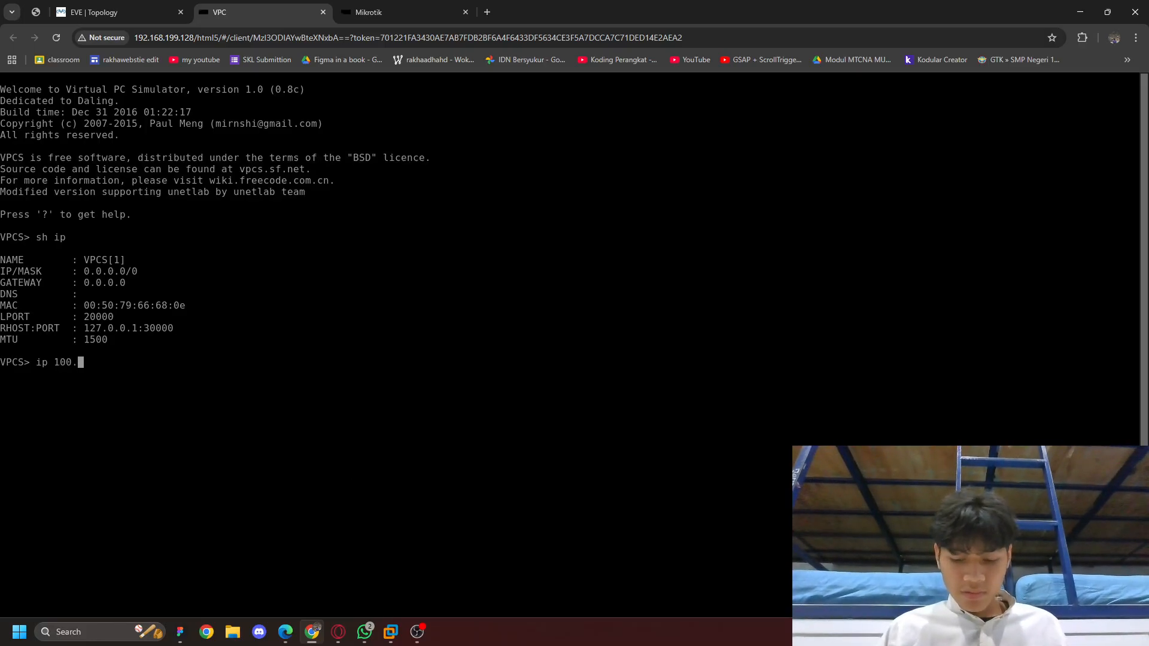
pyautogui.write('100.100.')
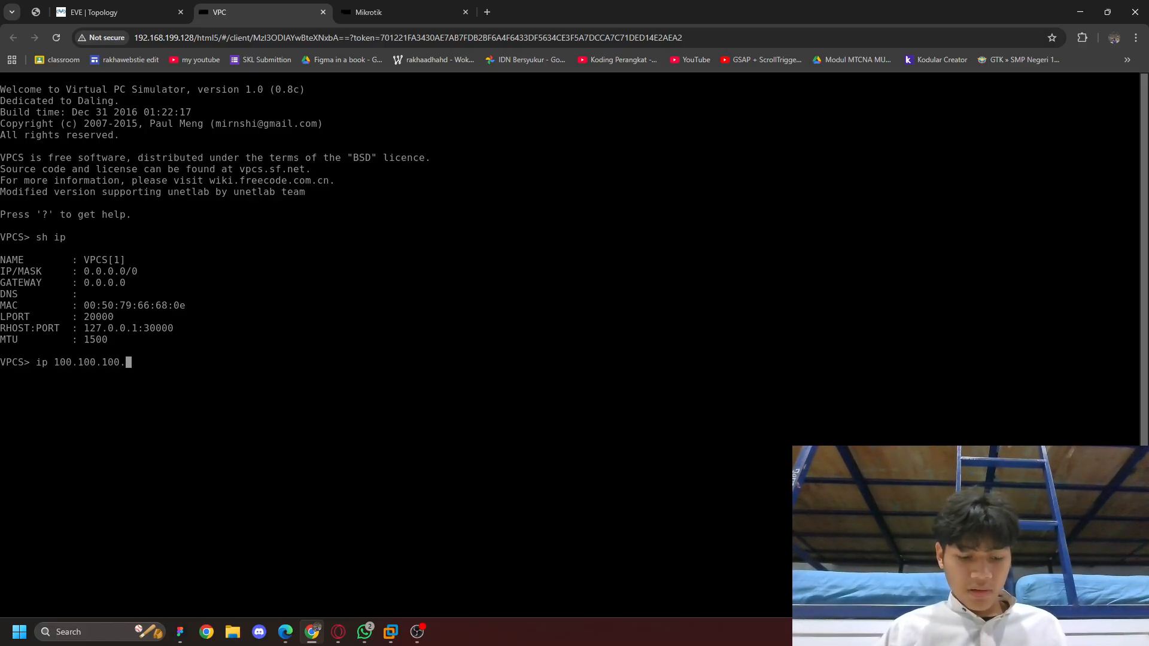
pyautogui.write('2')
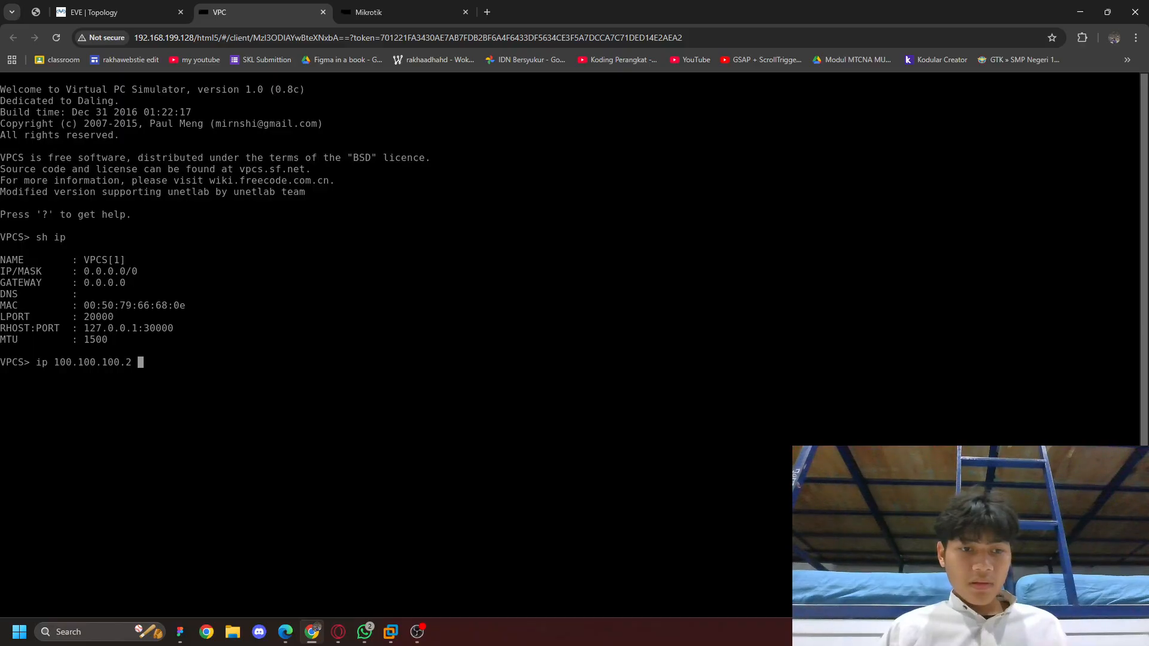
# Search Google for "/32 subnet mask" in a separate browser tab and enlarge the results for reading
pyautogui.click(487, 12)
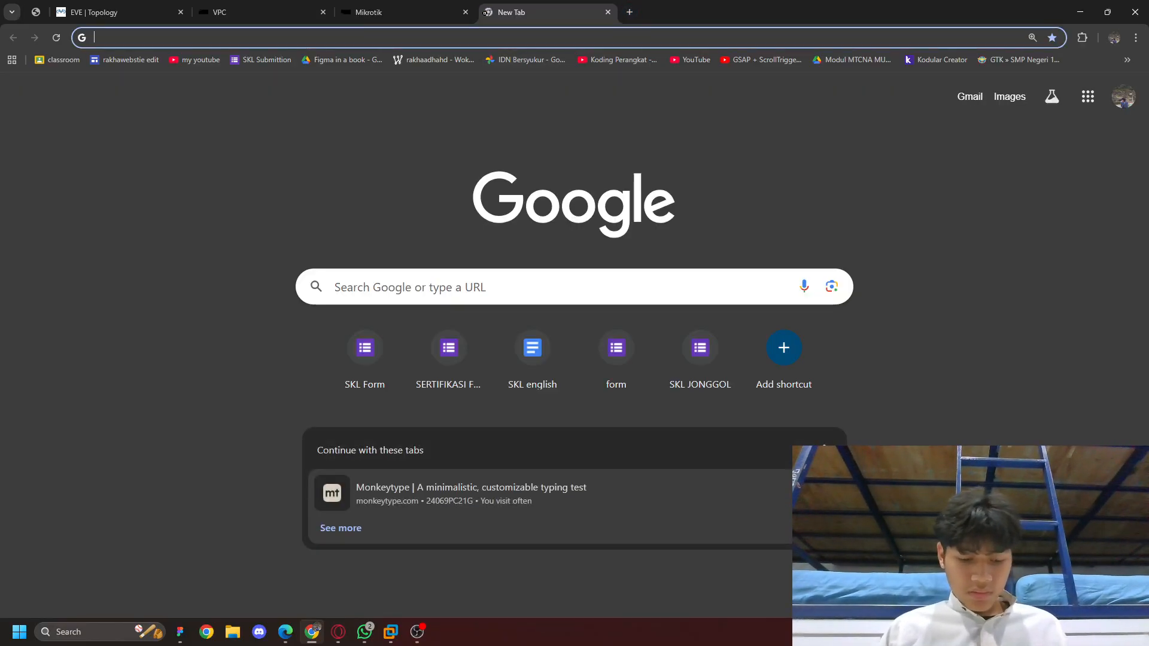
pyautogui.write('/32')
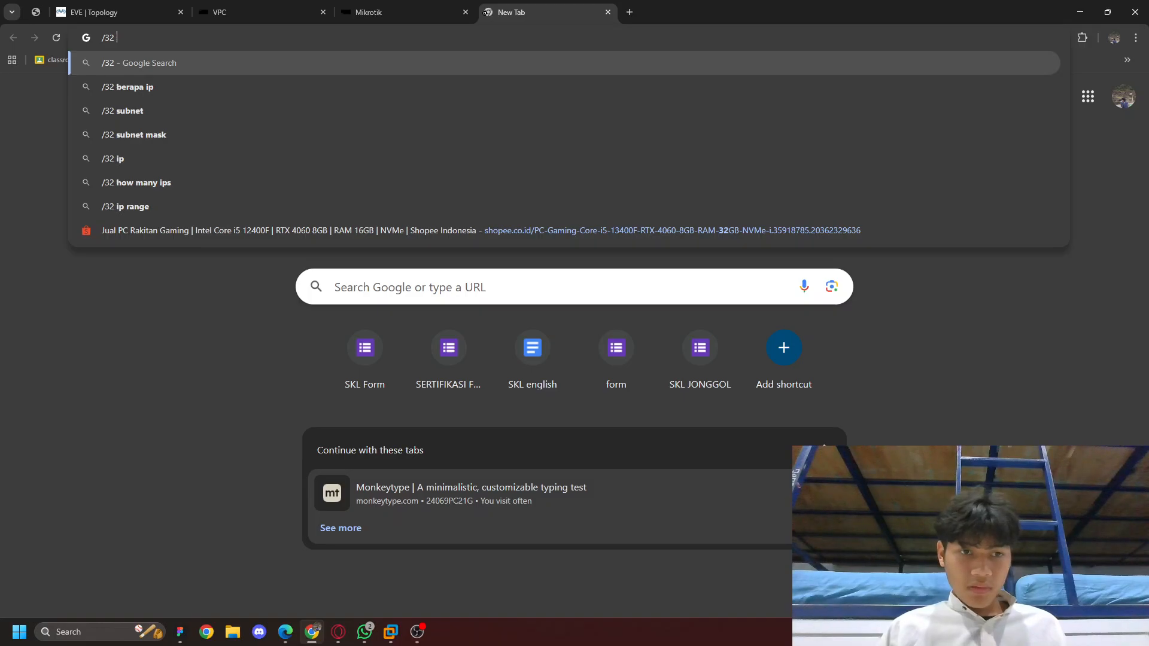
pyautogui.press('Down')
pyautogui.press('Down')
pyautogui.press('Down')
pyautogui.press('Return')
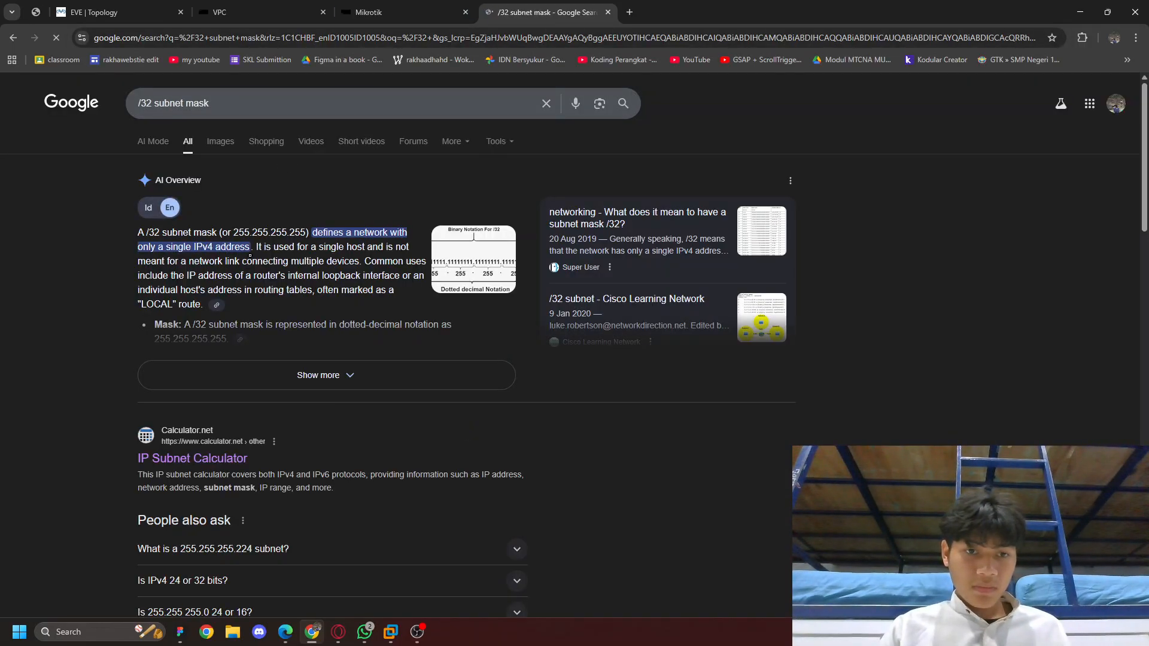
pyautogui.hotkey('ctrl', '+')
pyautogui.hotkey('ctrl', '+')
pyautogui.hotkey('ctrl', '+')
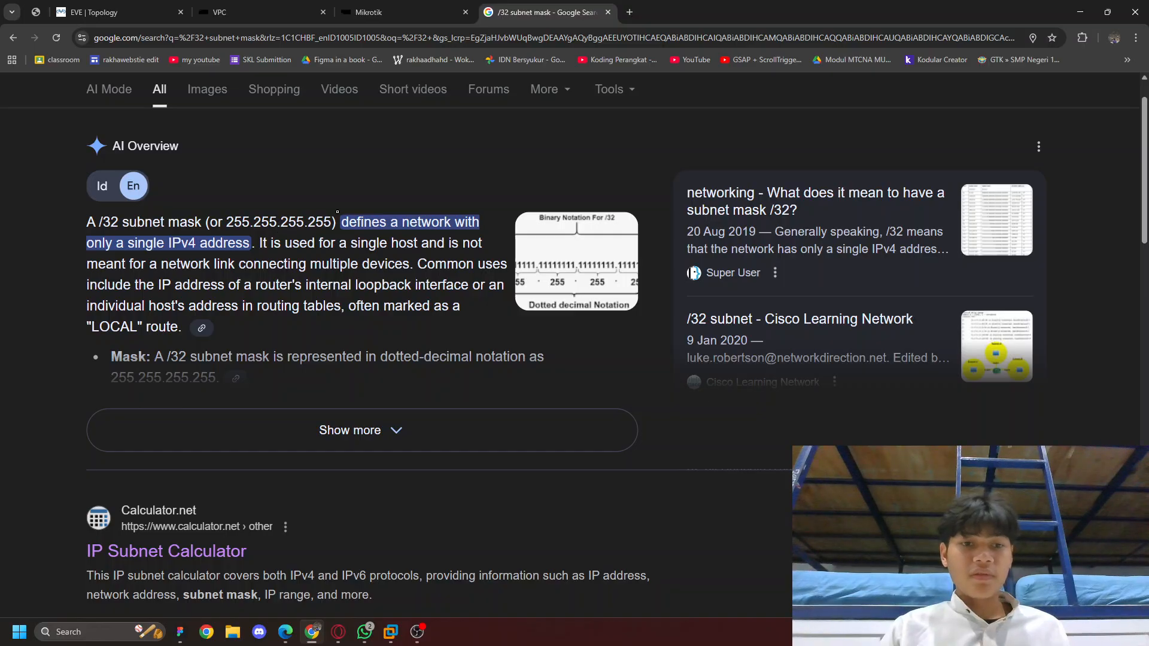
# Return to the VPC console and complete the ip command with mask 255.255.255.255 and gateway 100.100.100.1, and run it
pyautogui.click(279, 9)
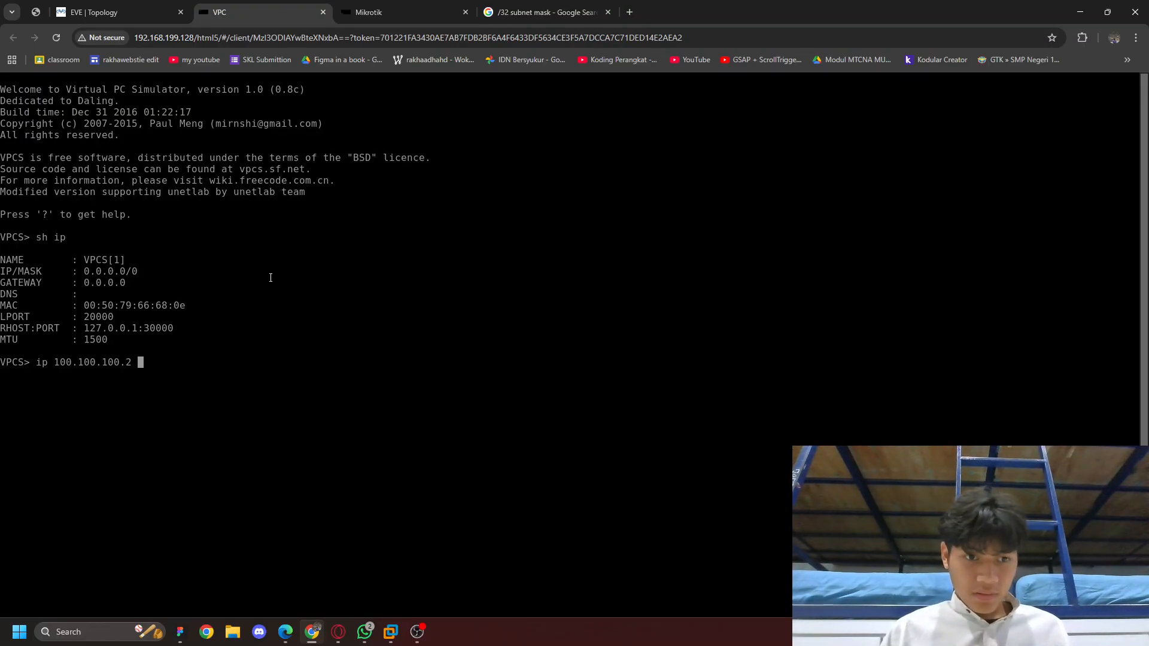
pyautogui.press('BackSpace')
pyautogui.write('25525')
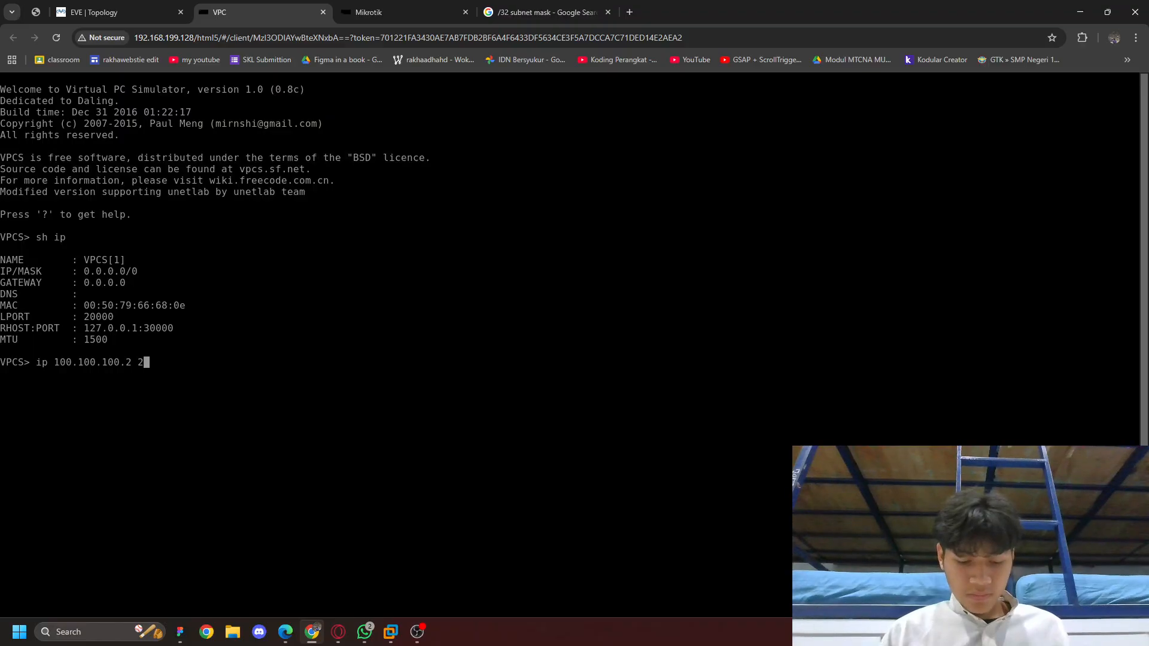
pyautogui.press('BackSpace')
pyautogui.press('BackSpace')
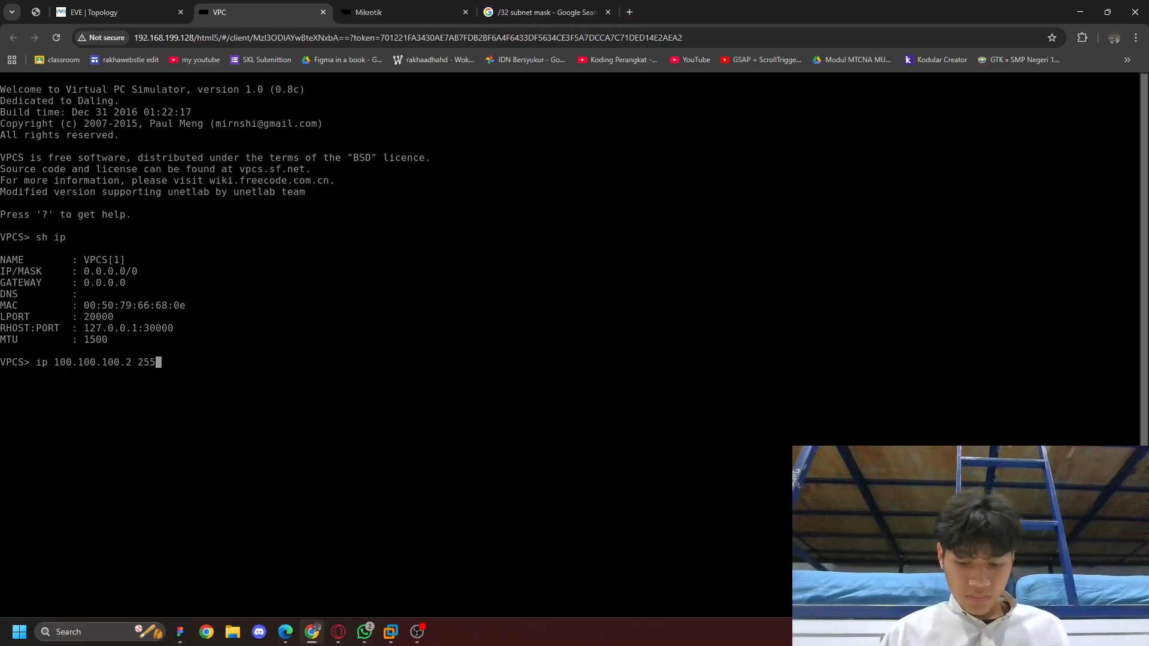
pyautogui.write('.255.255.255')
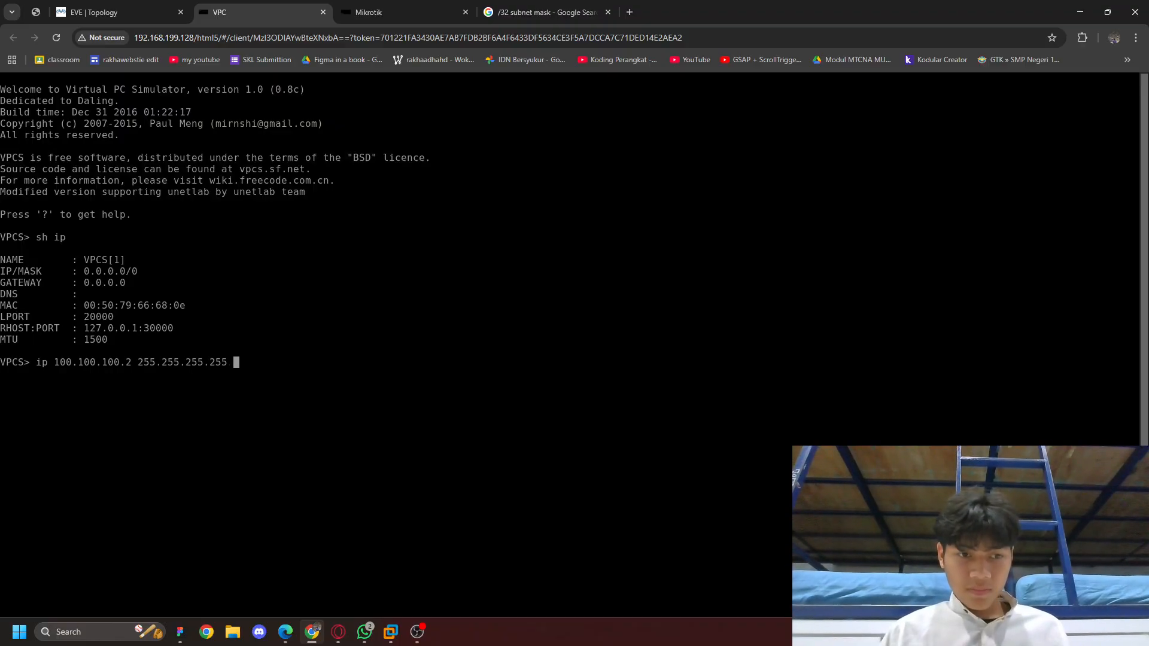
pyautogui.write(' 100.100')
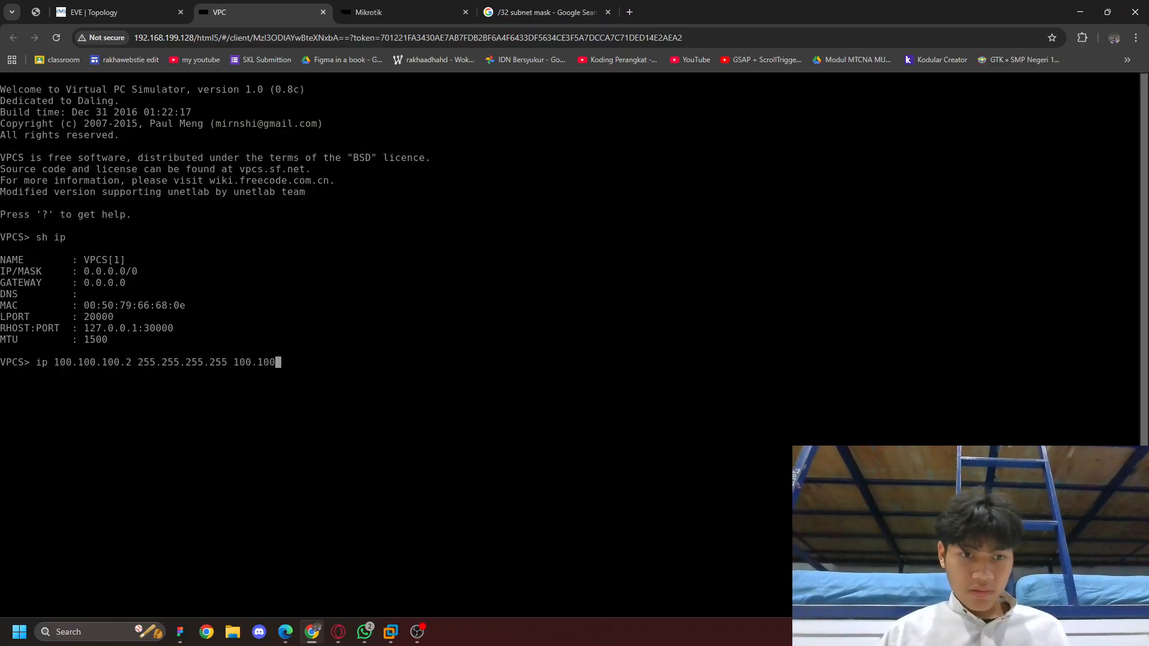
pyautogui.write('.100.')
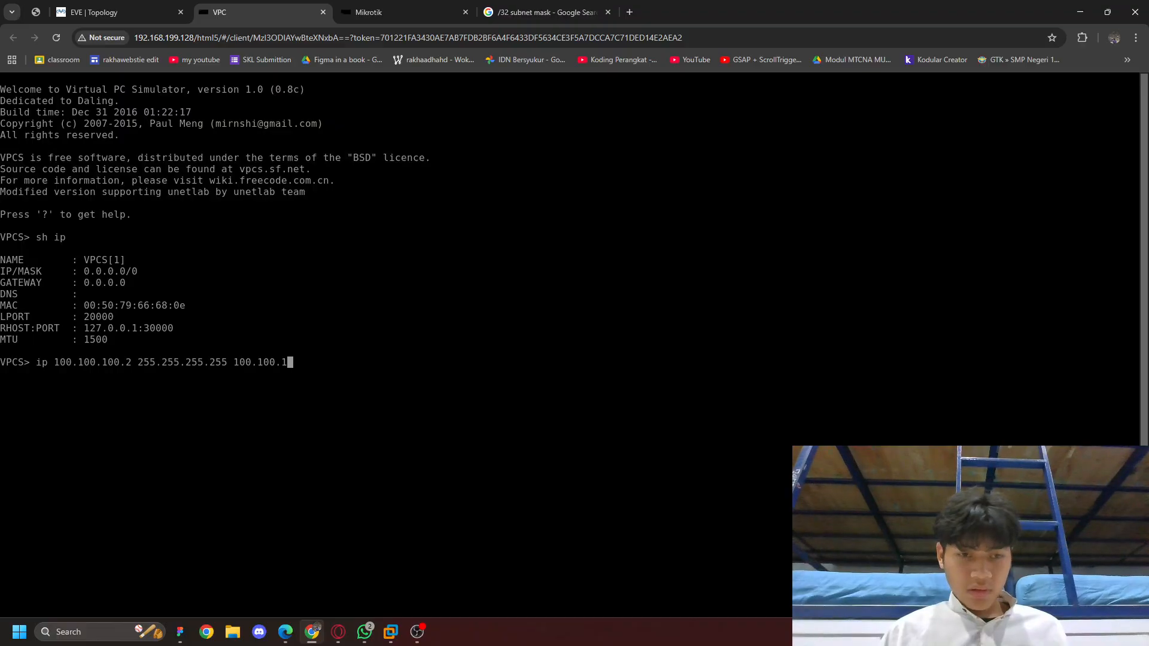
pyautogui.write('1')
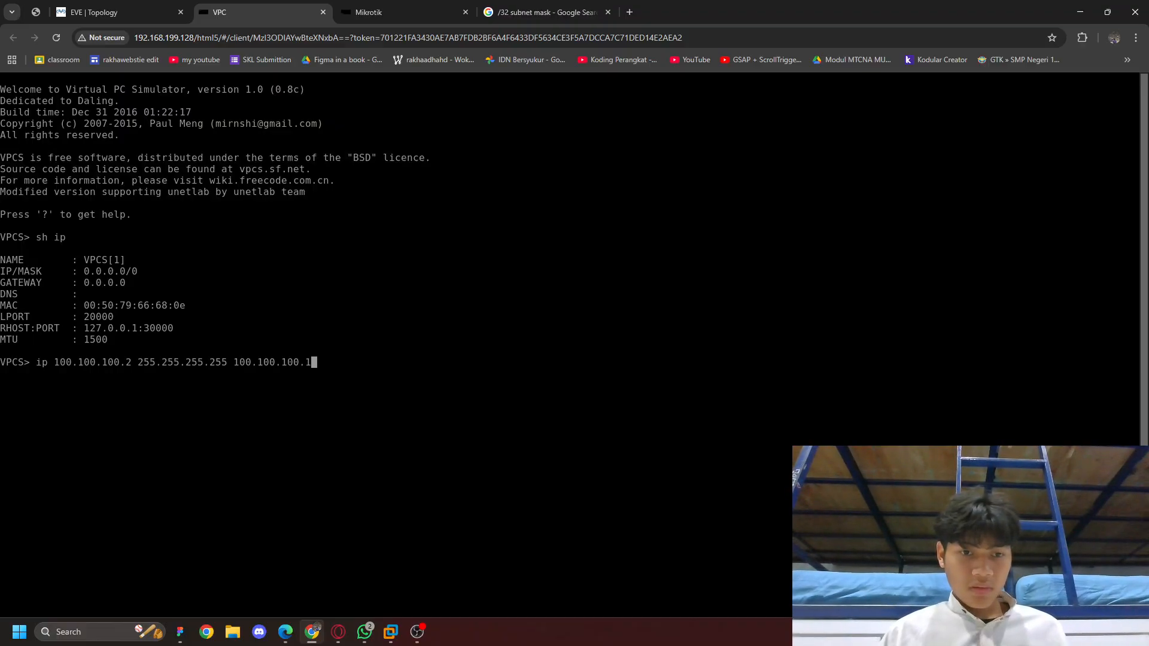
pyautogui.press('Return')
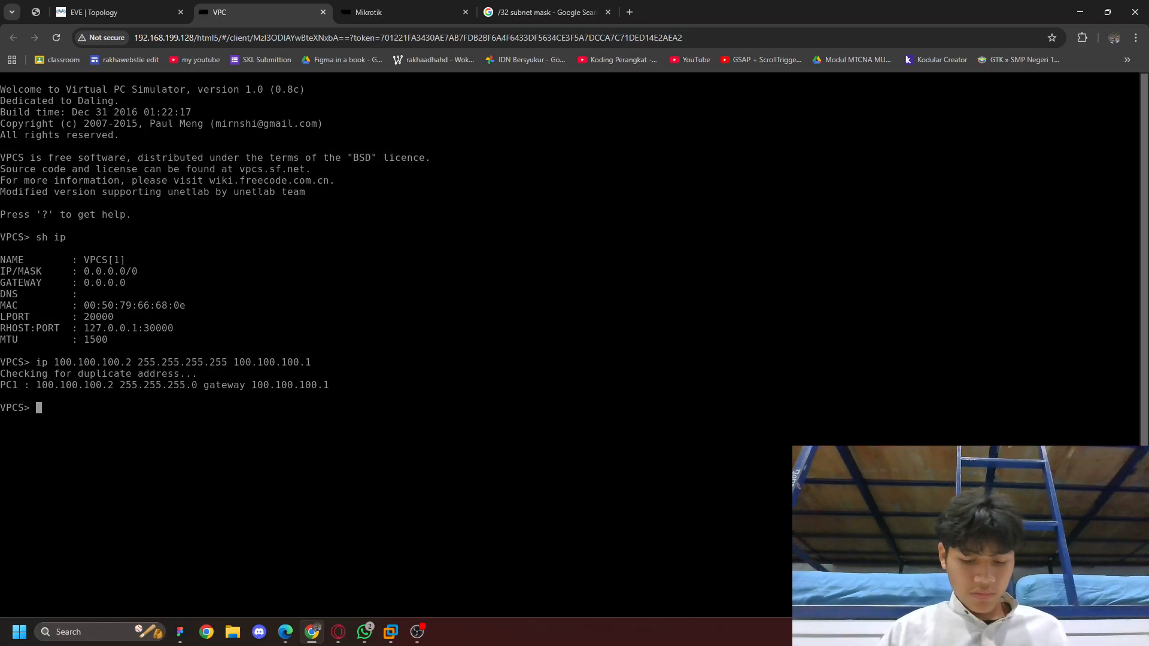
# Show the VPC's IP settings and ping the router at 100.100.100.1, stopping the ping after a few attempts
pyautogui.write('sh ip')
pyautogui.press('Return')
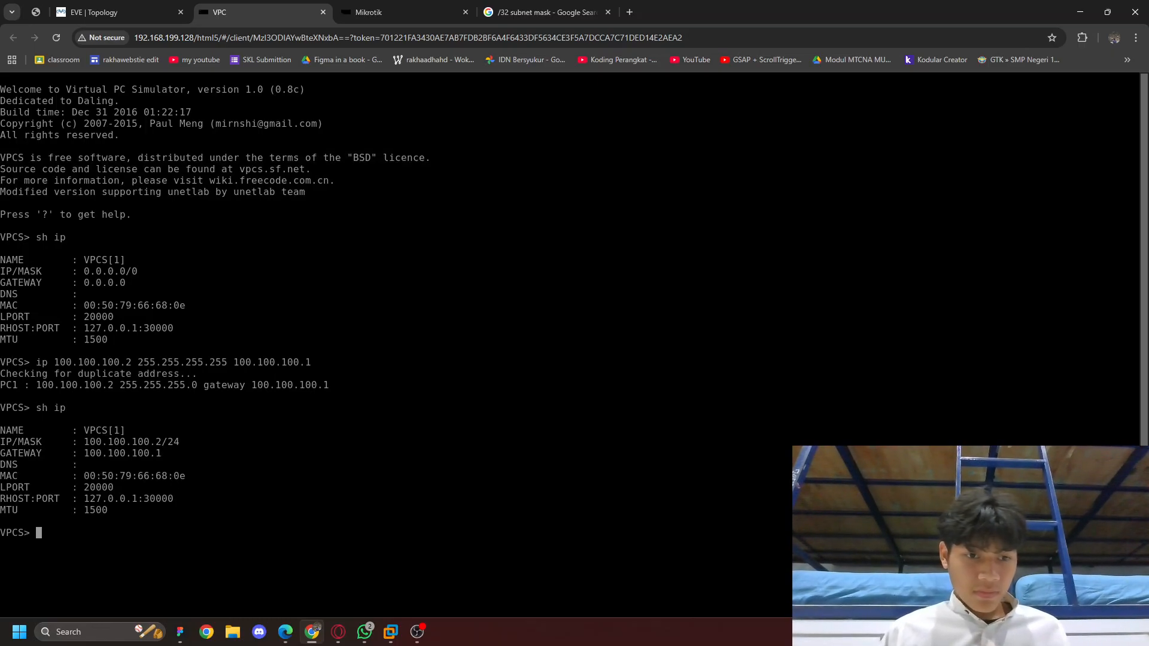
pyautogui.write('ping')
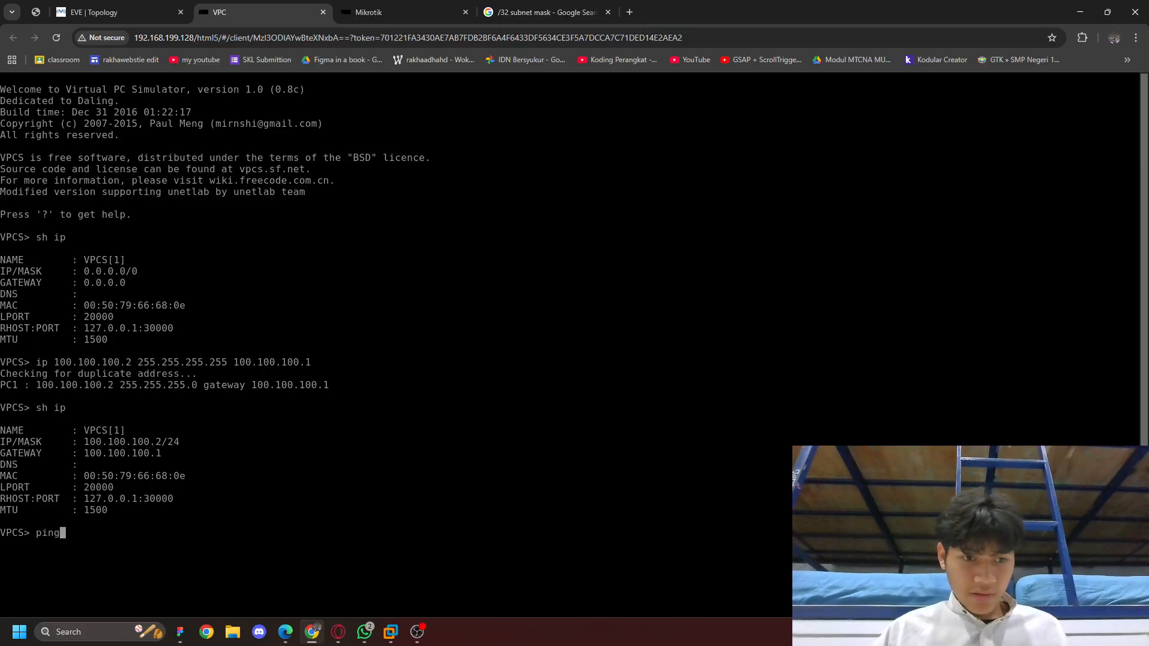
pyautogui.write(' 100.100.100.1')
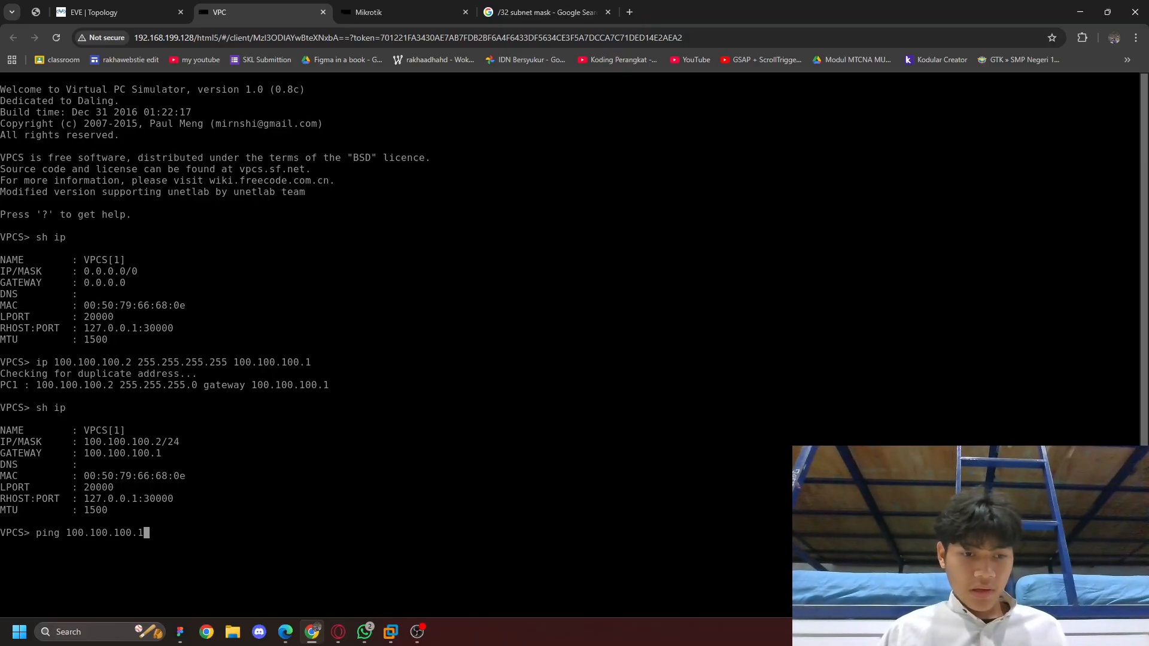
pyautogui.press('Return')
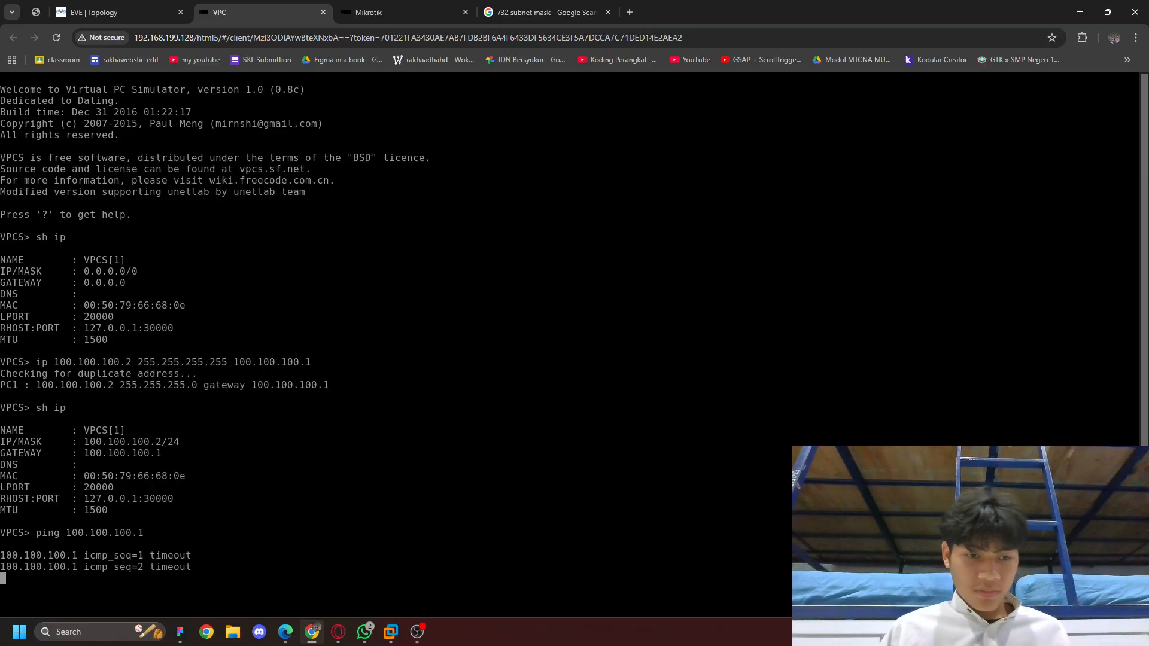
pyautogui.hotkey('ctrl', 'c')
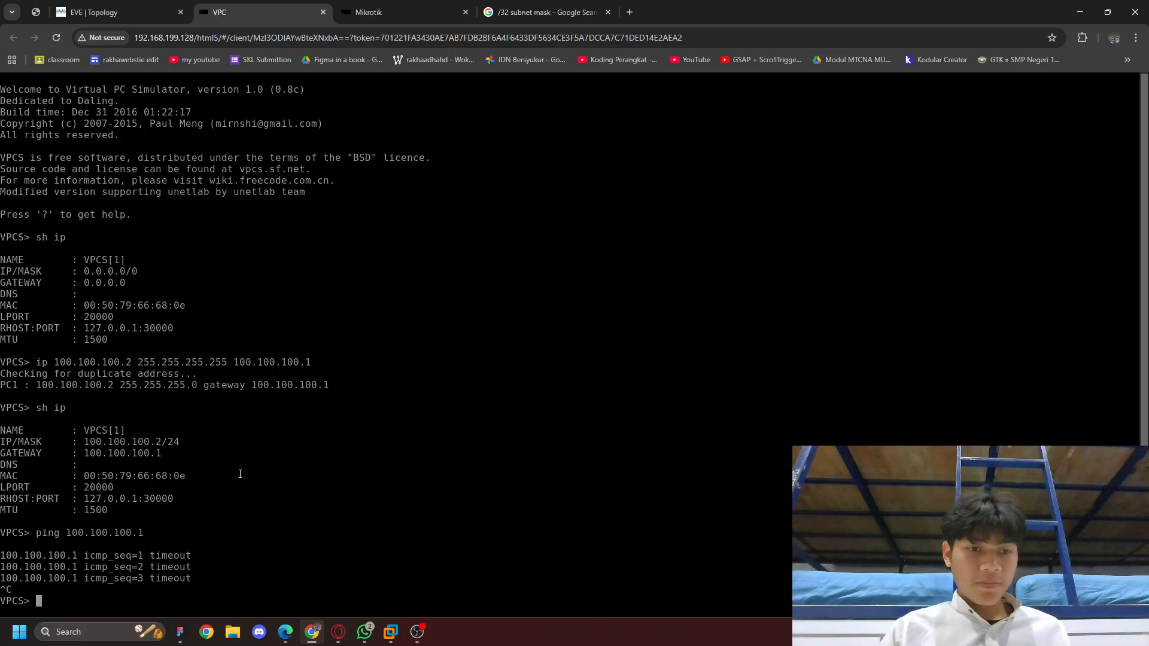
# Set the VPC's IP address to 100.100.100.2 without specifying a mask or gateway, and show its IP settings
pyautogui.write('ip ')
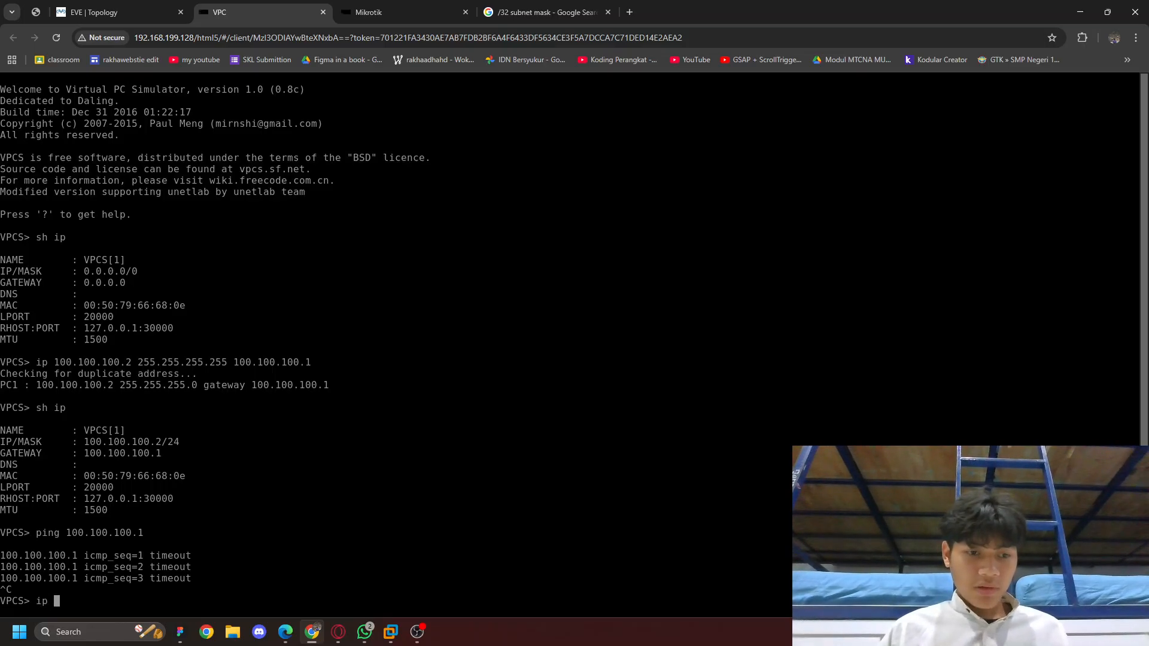
pyautogui.write('100.100.')
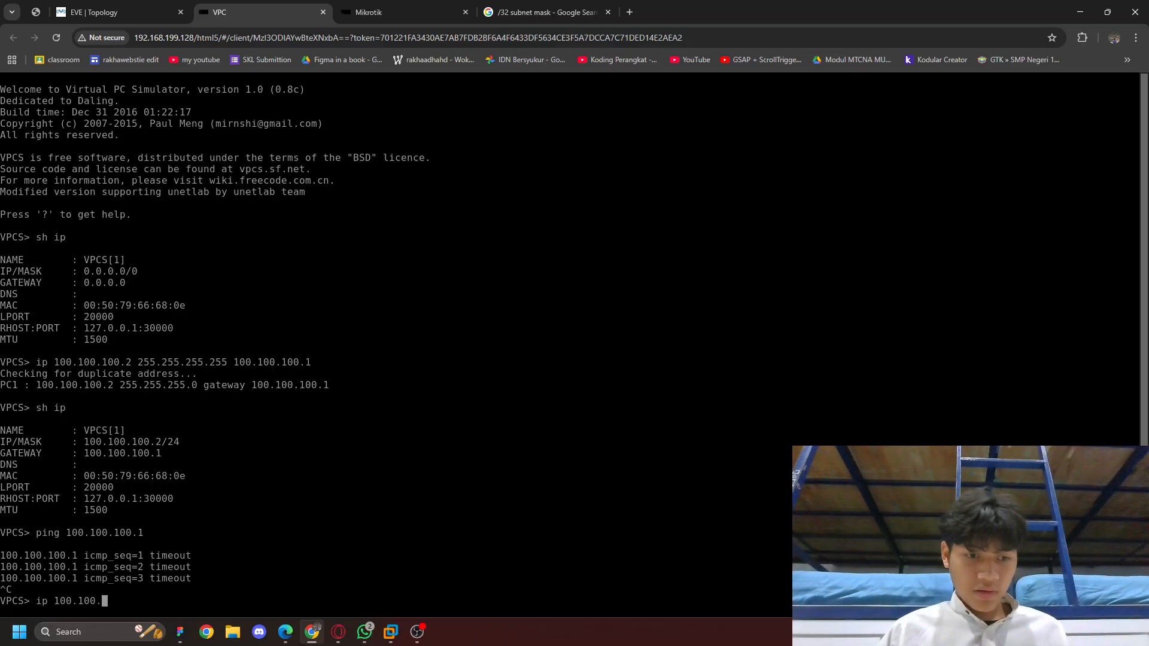
pyautogui.write('100.2')
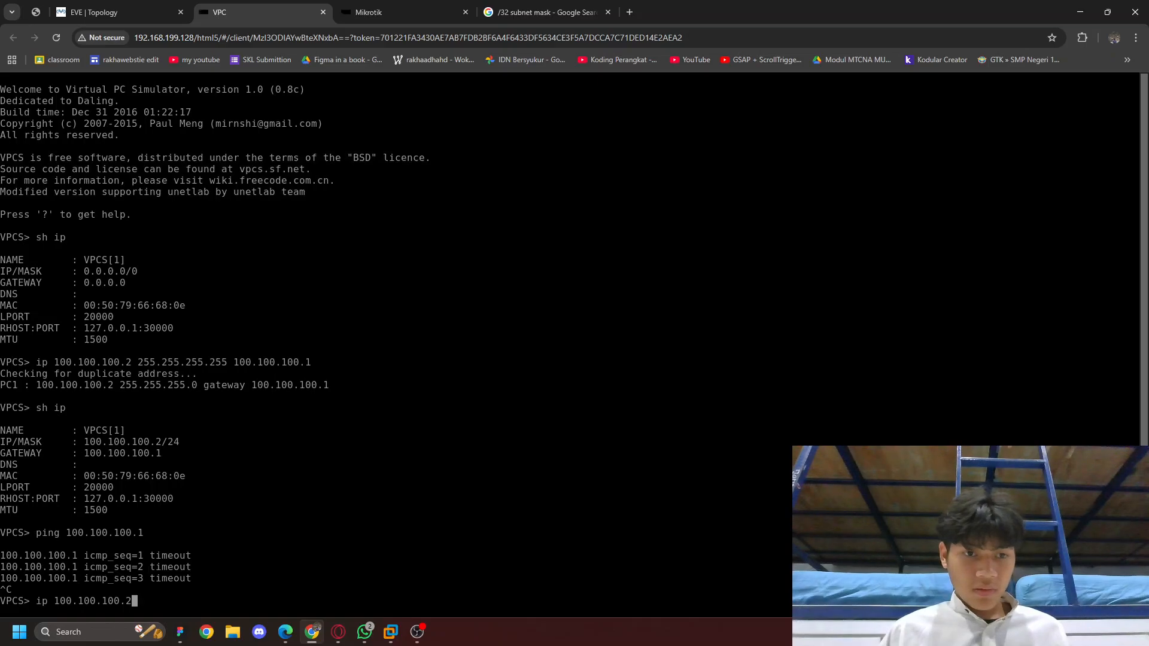
pyautogui.press('Return')
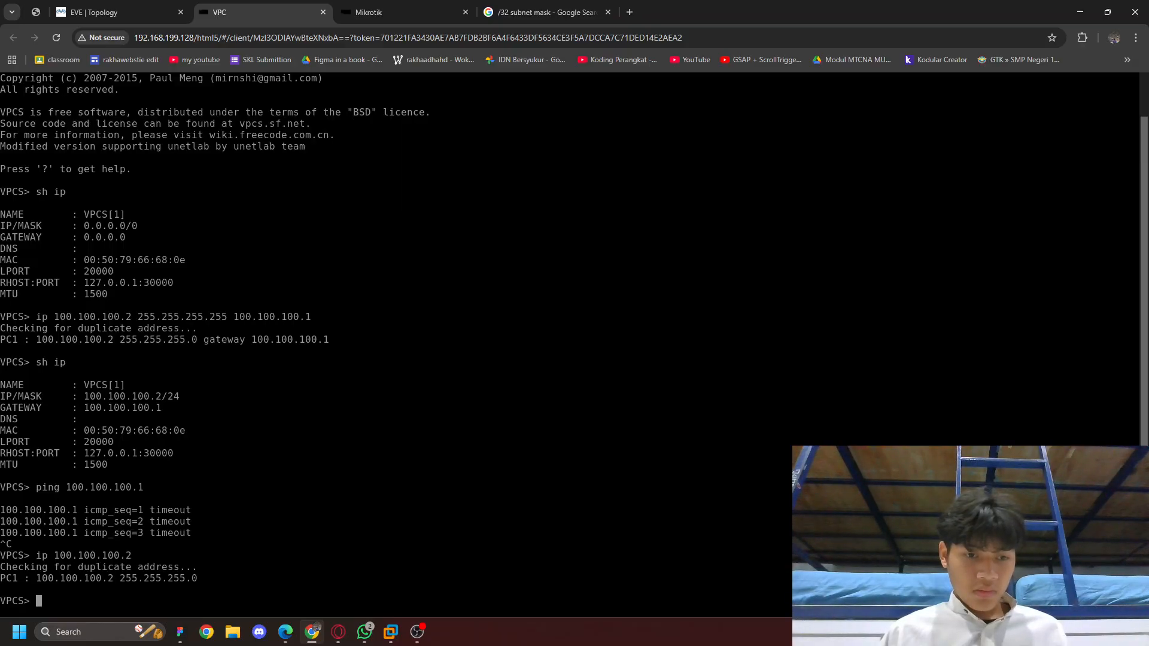
pyautogui.write('sh ip')
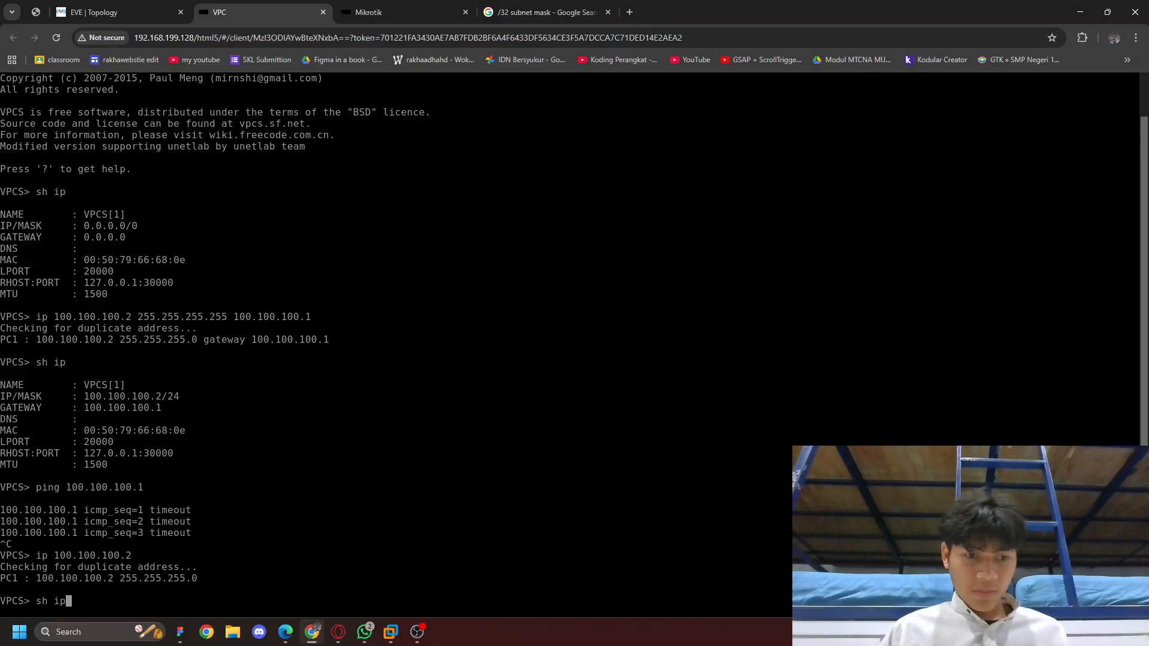
pyautogui.press('Return')
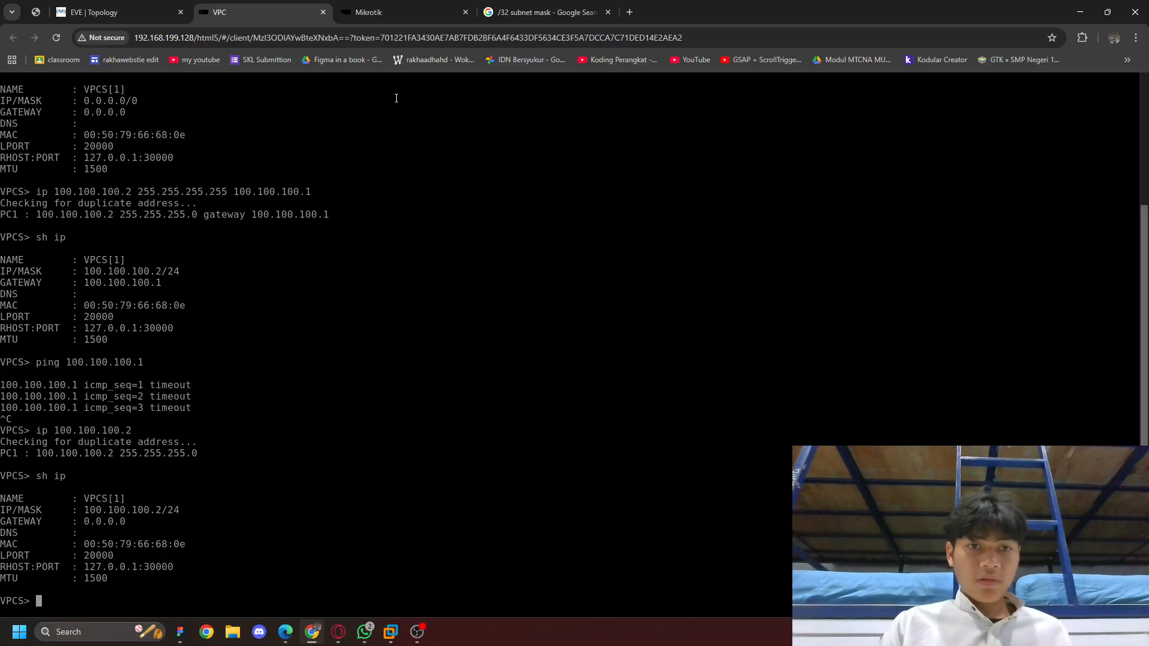
# In the MikroTik console, edit the address value of IP address entry 0 to 100.100.100.1/24 and save it
pyautogui.click(358, 12)
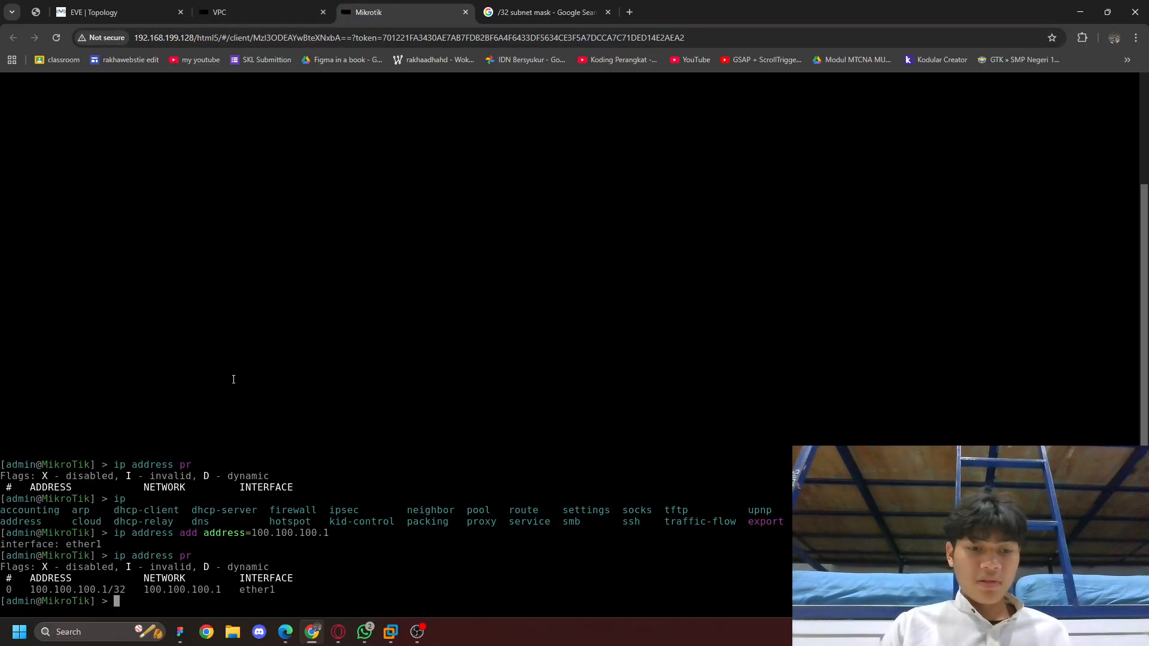
pyautogui.write('ip ed')
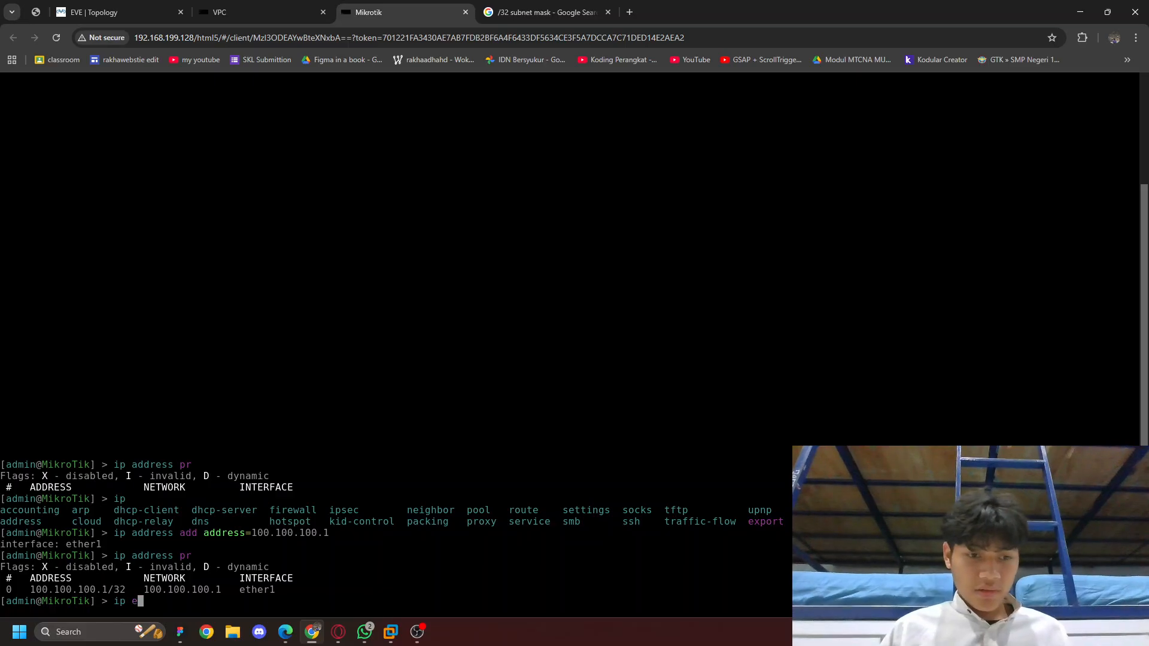
pyautogui.press('BackSpace')
pyautogui.press('BackSpace')
pyautogui.press('BackSpace')
pyautogui.write('add')
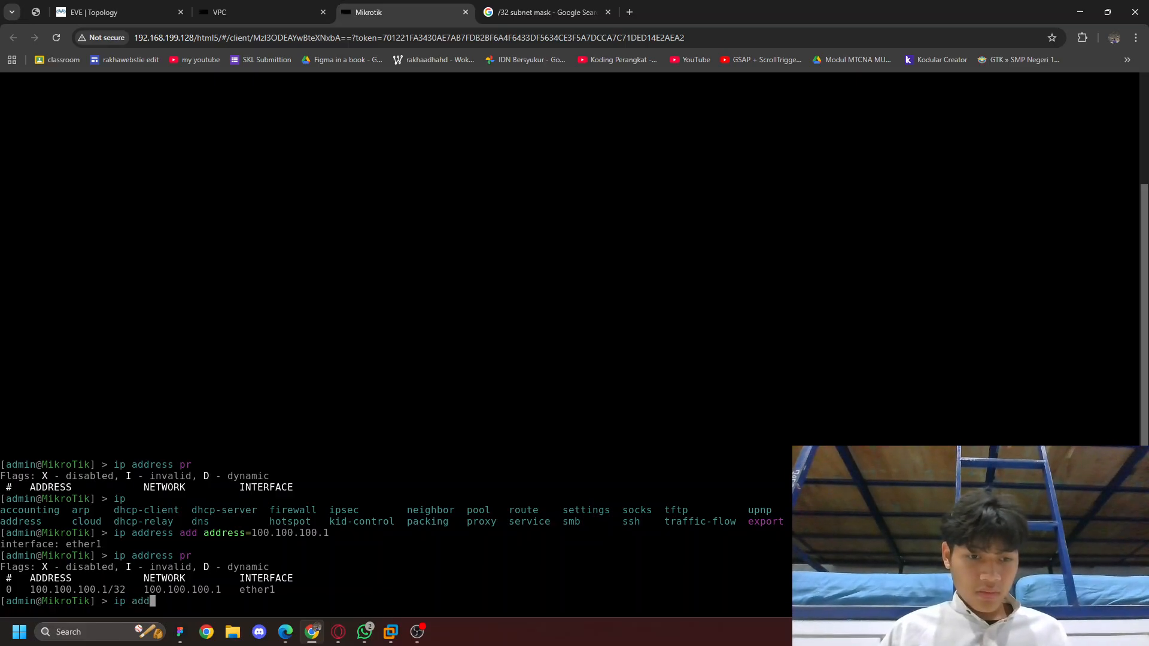
pyautogui.write('ress edit ')
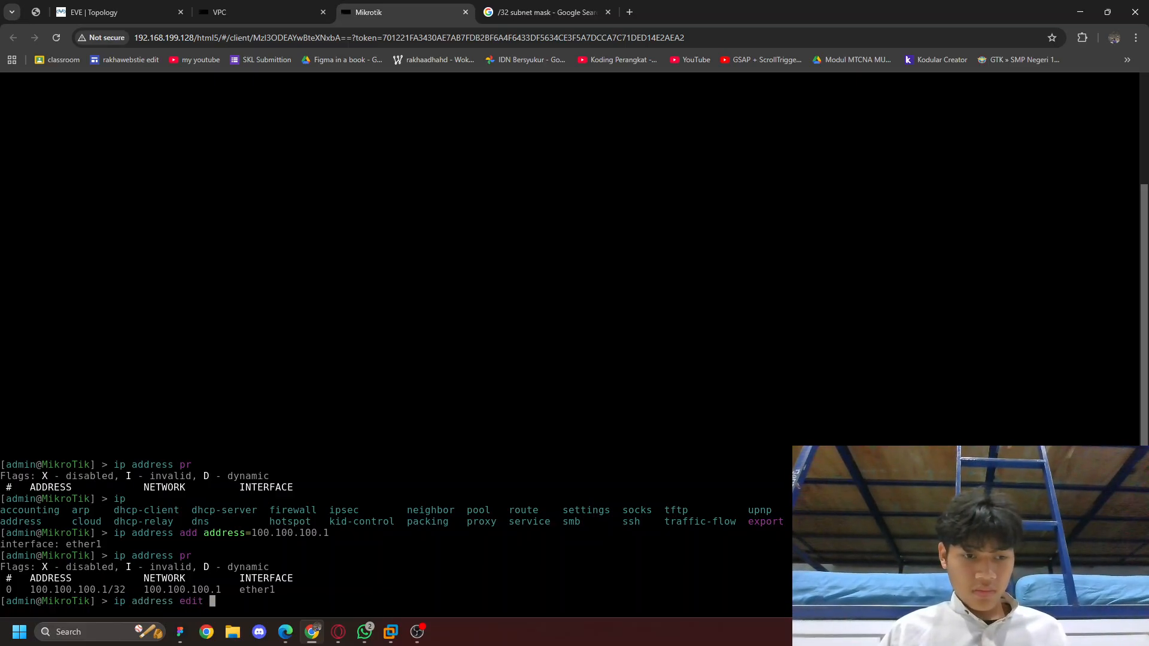
pyautogui.write('0')
pyautogui.press('Return')
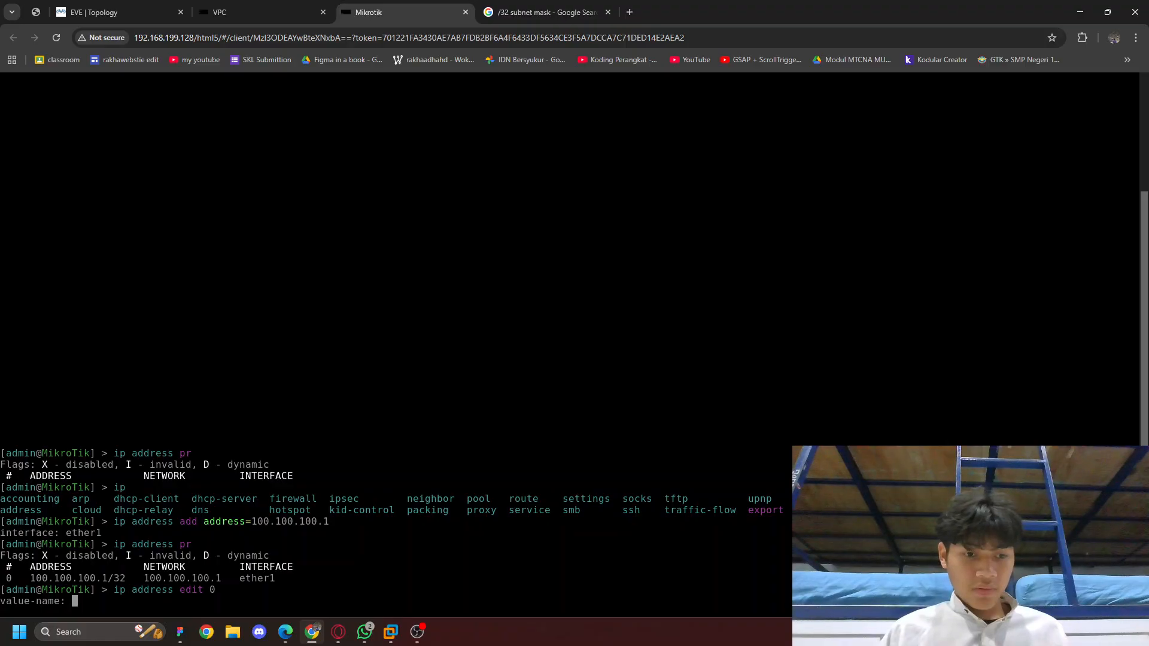
pyautogui.write('address')
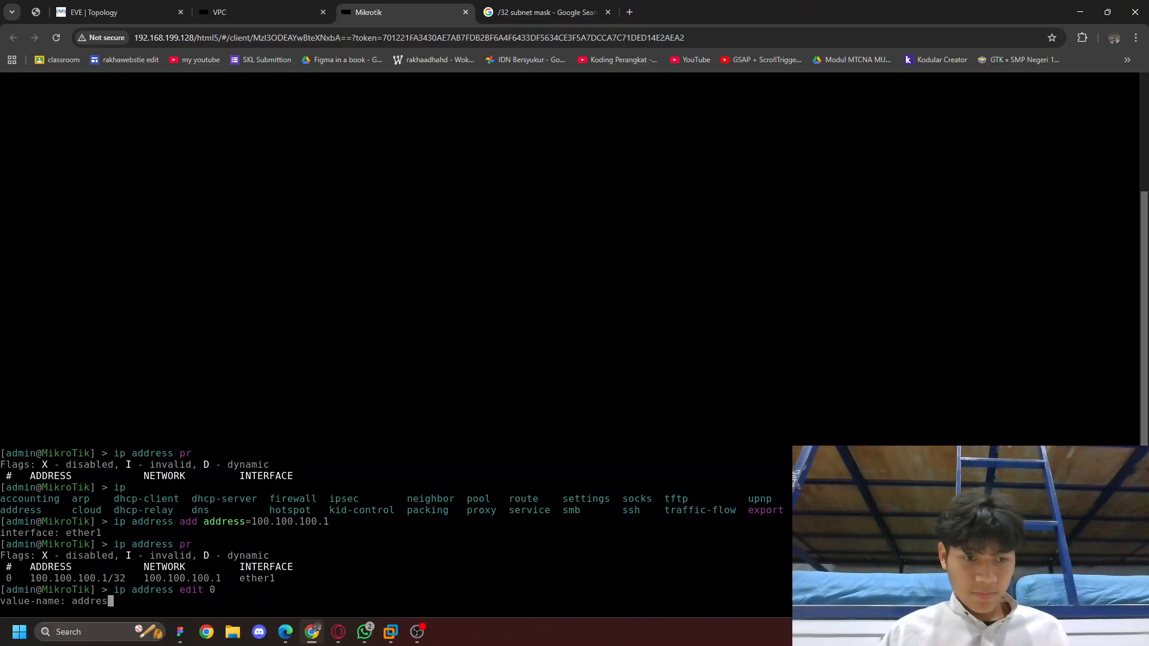
pyautogui.press('Return')
pyautogui.press('Right')
pyautogui.press('Right')
pyautogui.press('Right')
pyautogui.press('Right')
pyautogui.press('Right')
pyautogui.press('Right')
pyautogui.press('Right')
pyautogui.press('Right')
pyautogui.press('Right')
pyautogui.press('Right')
pyautogui.press('Right')
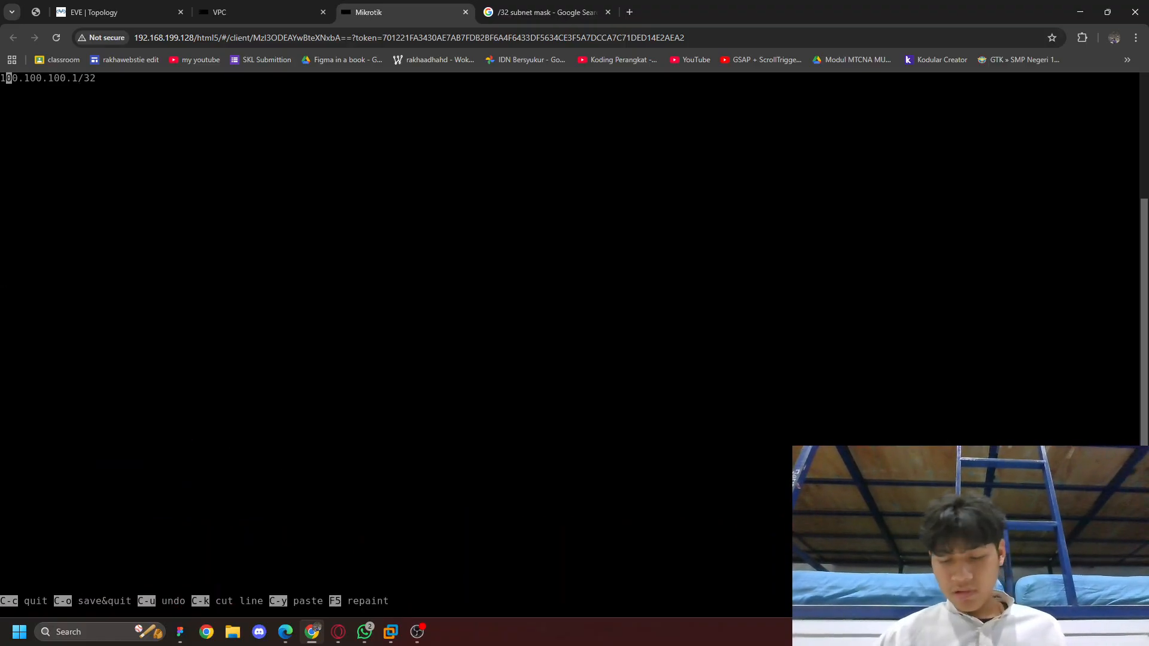
pyautogui.press('Right')
pyautogui.press('Right')
pyautogui.press('Right')
pyautogui.press('Right')
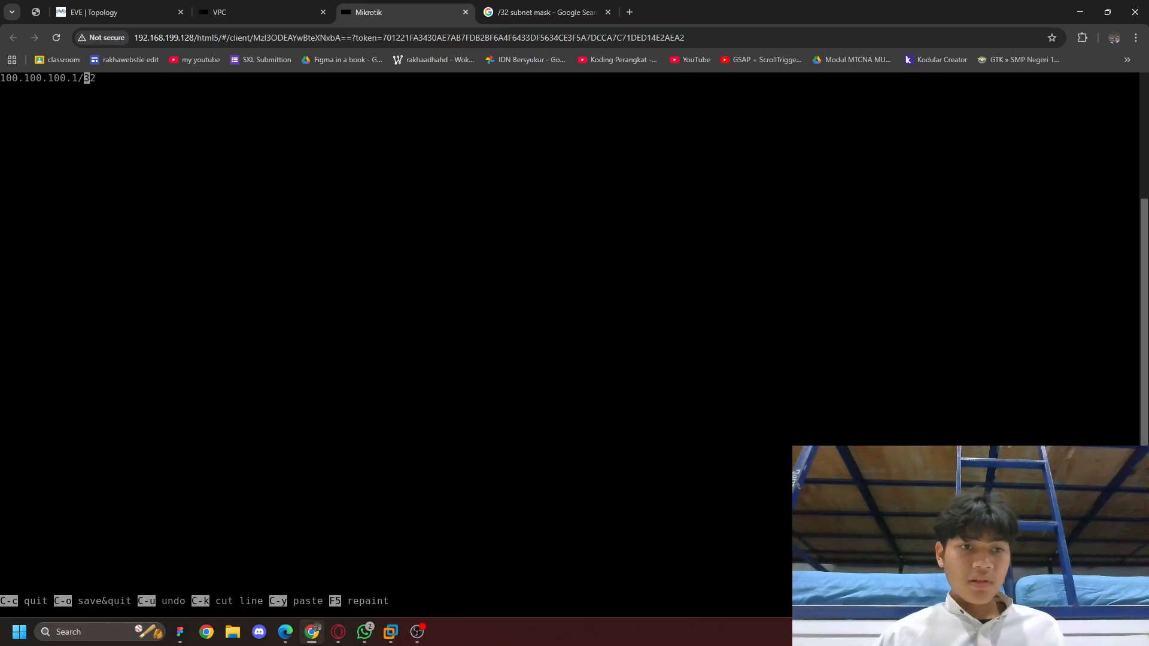
pyautogui.press('Right')
pyautogui.press('BackSpace')
pyautogui.press('BackSpace')
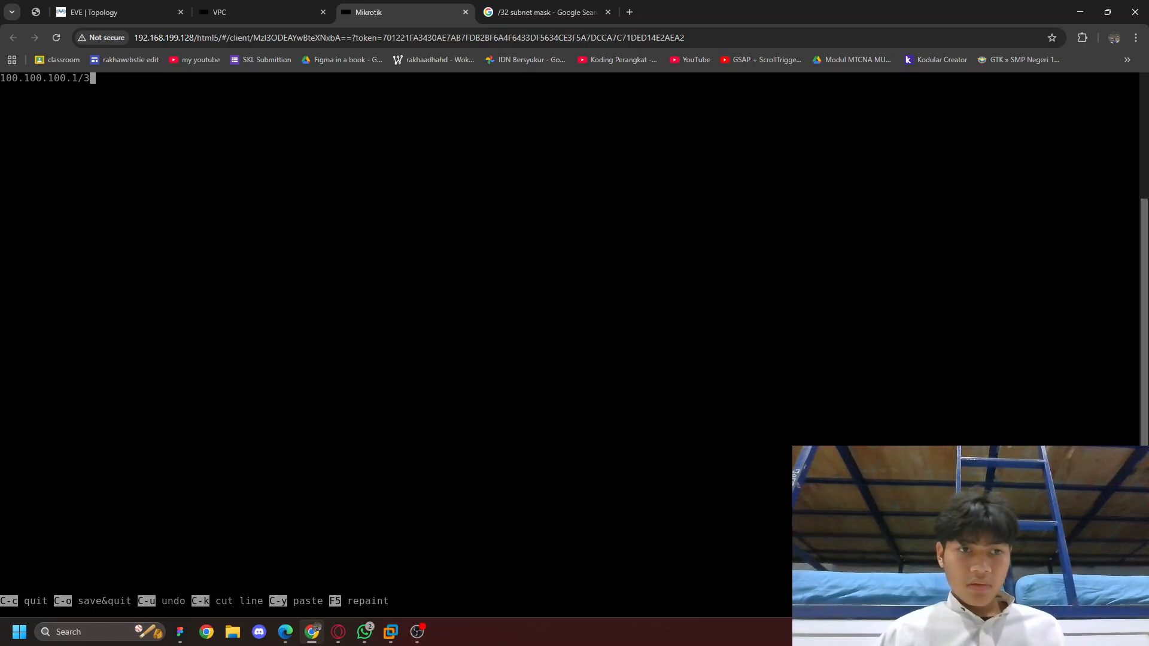
pyautogui.write('24')
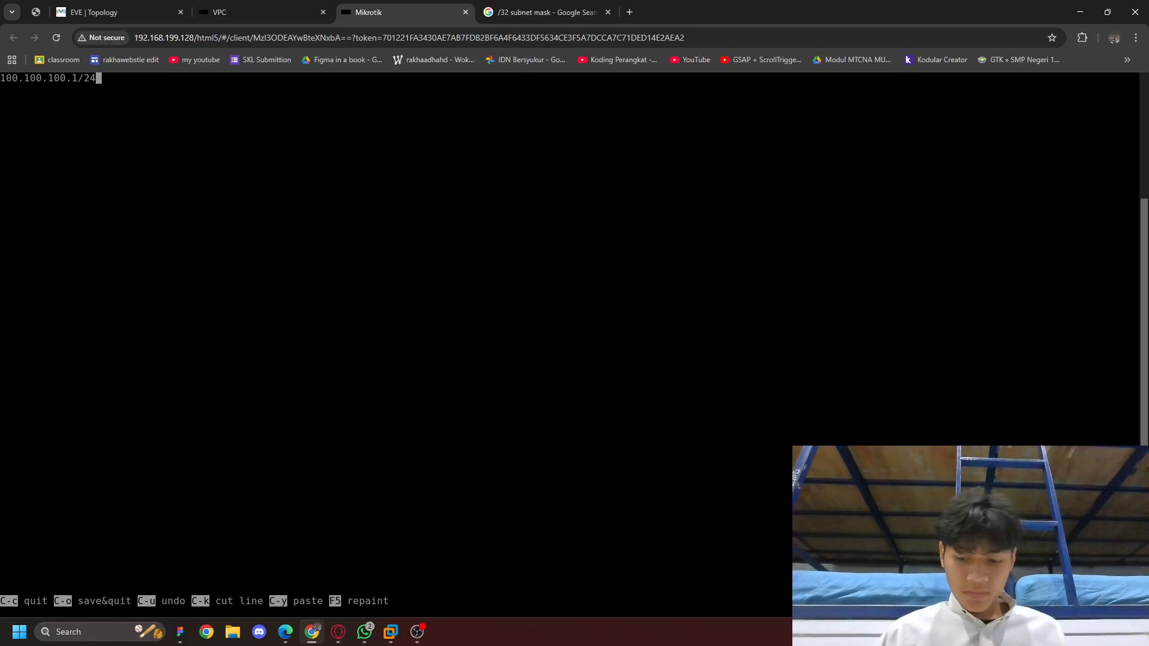
pyautogui.hotkey('ctrl', 'o')
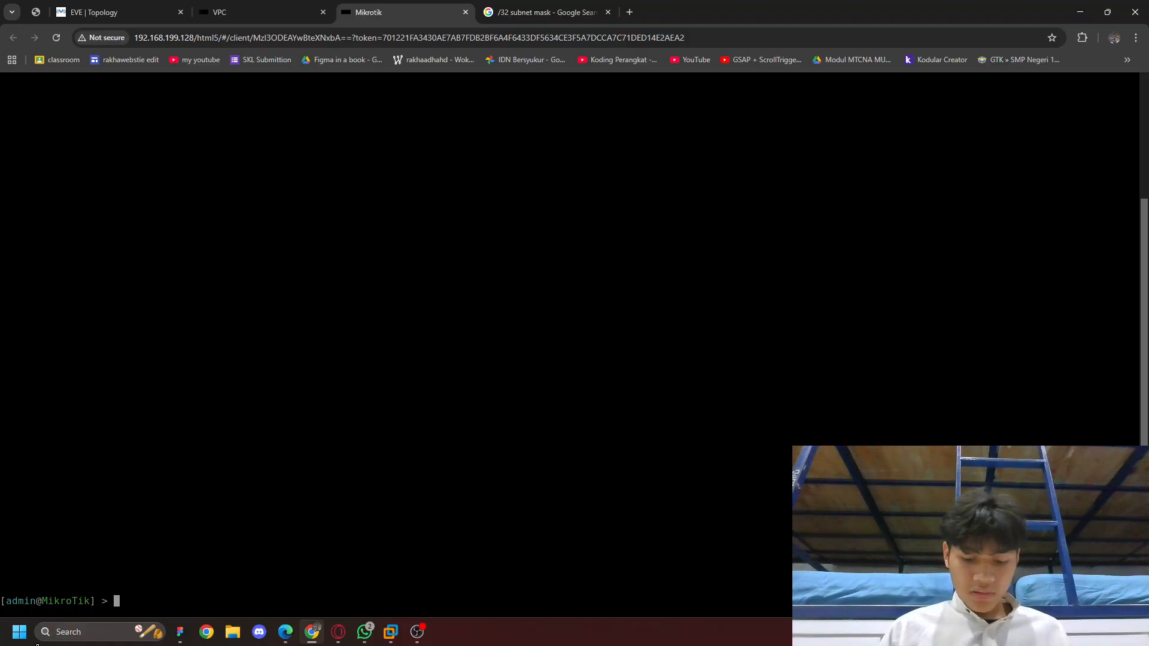
# Print the router's IP address list and ping the VPC at 100.100.100.2
pyautogui.write('ip address pr')
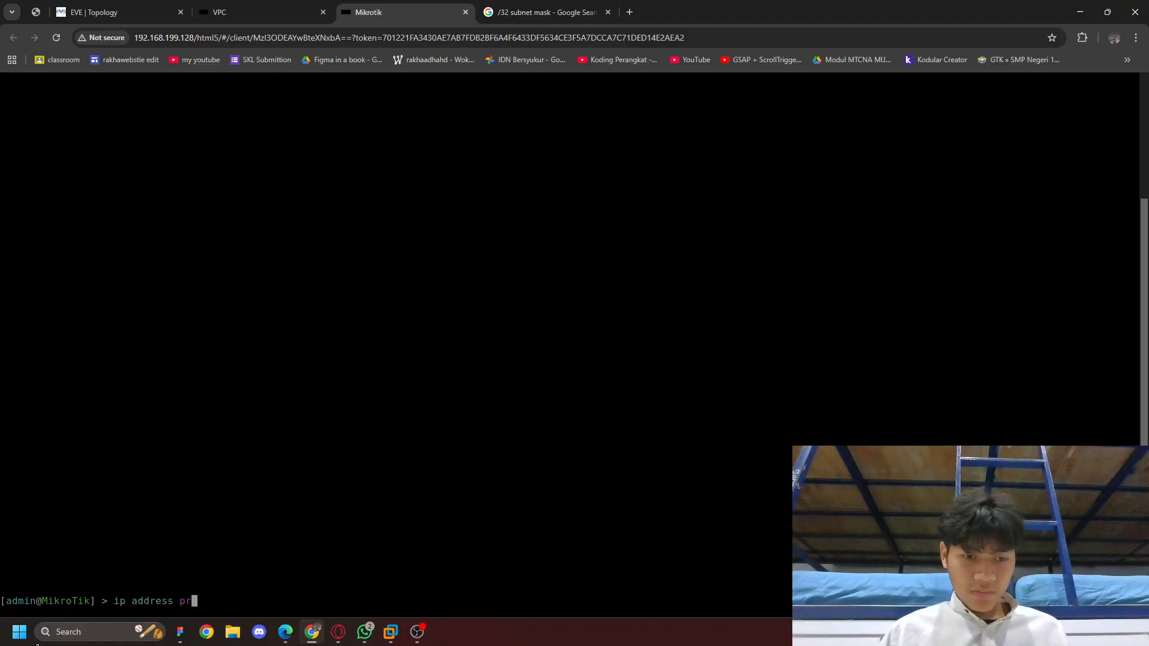
pyautogui.press('Return')
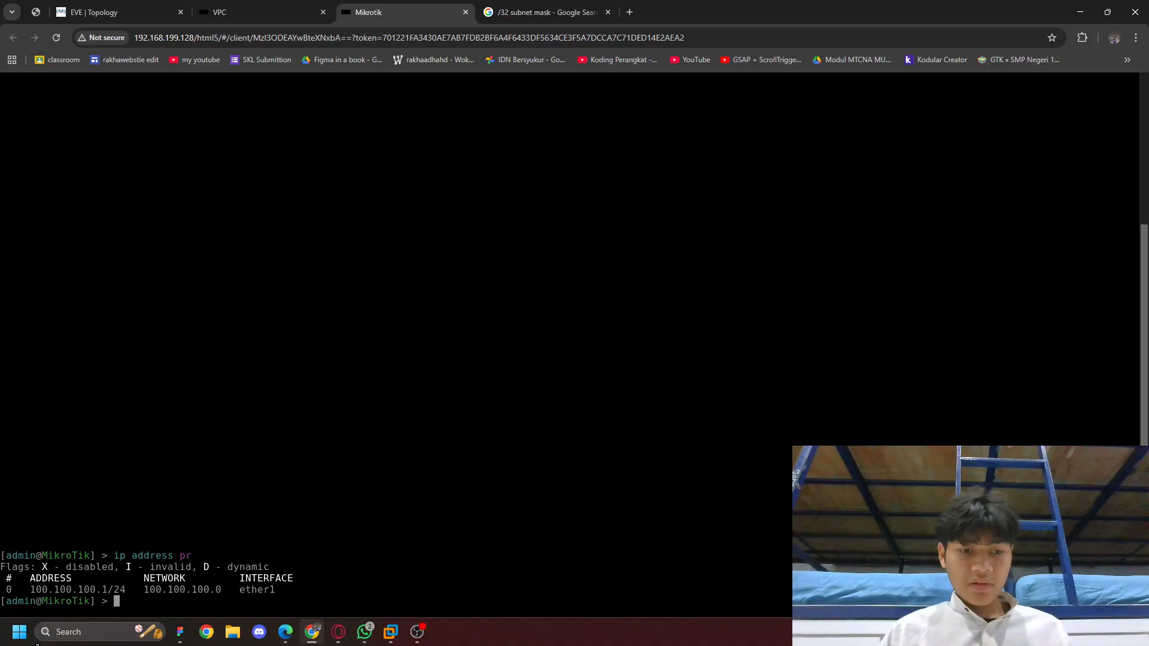
pyautogui.write('ping 100.')
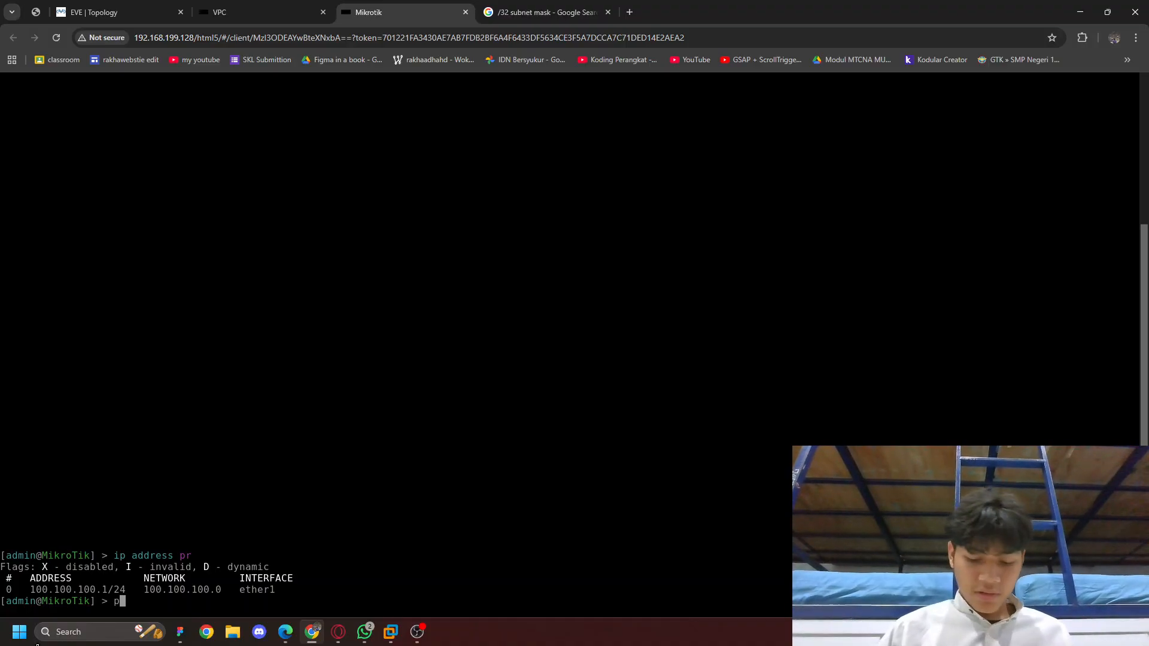
pyautogui.write('100.100.2')
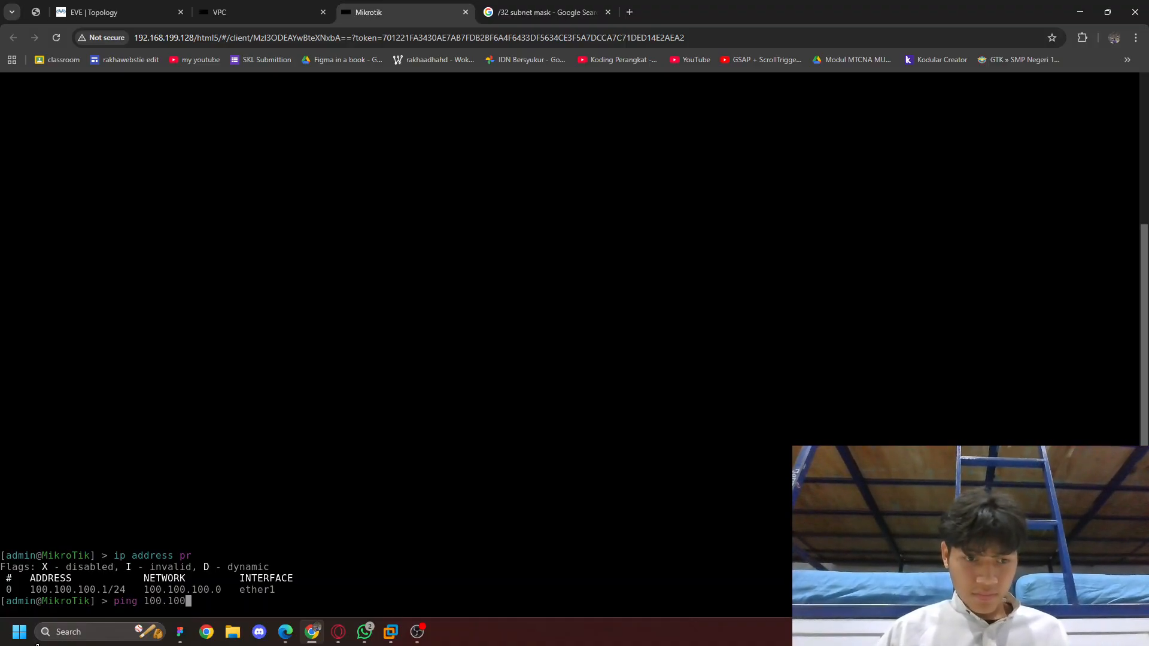
pyautogui.press('Return')
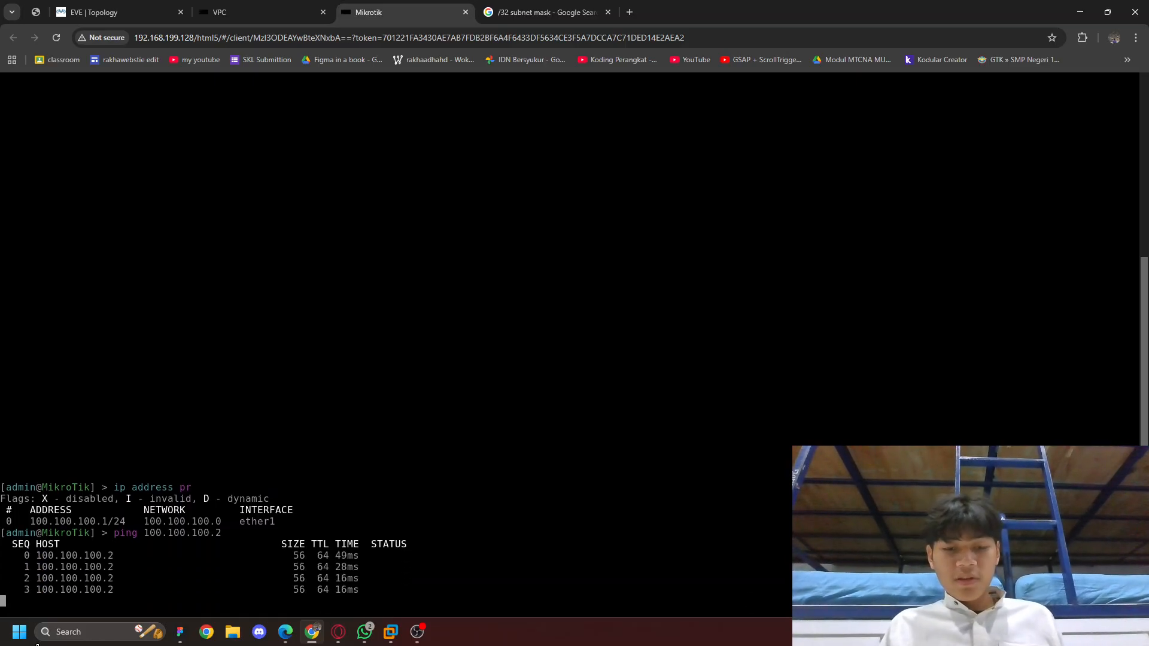
pyautogui.hotkey('alt', 'Tab')
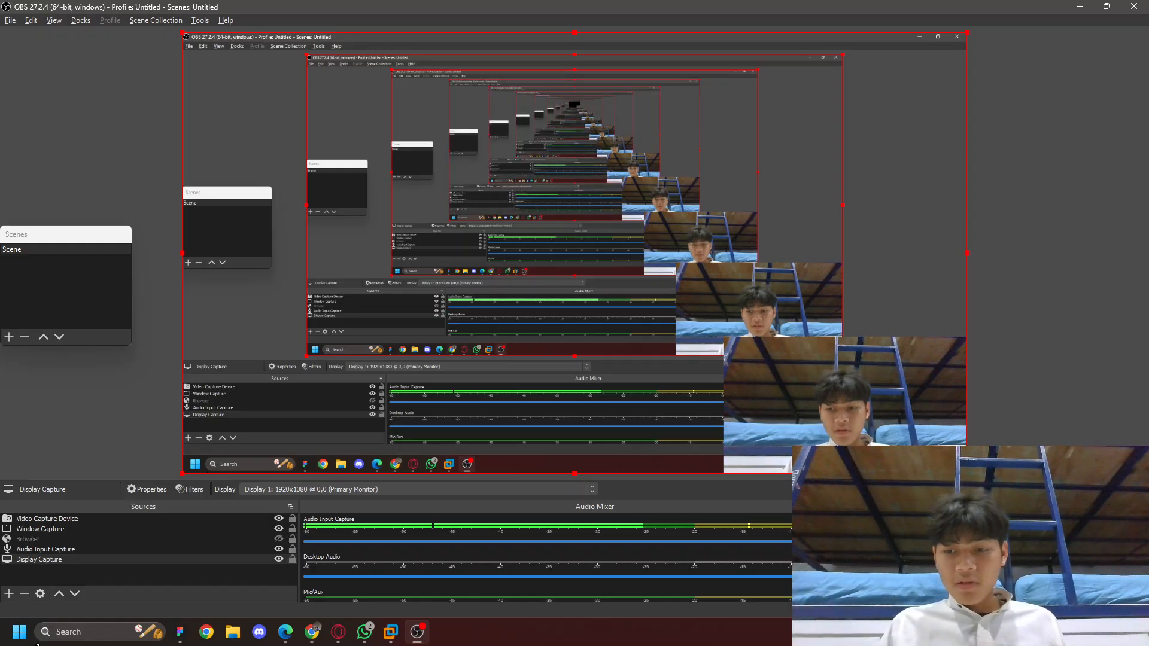